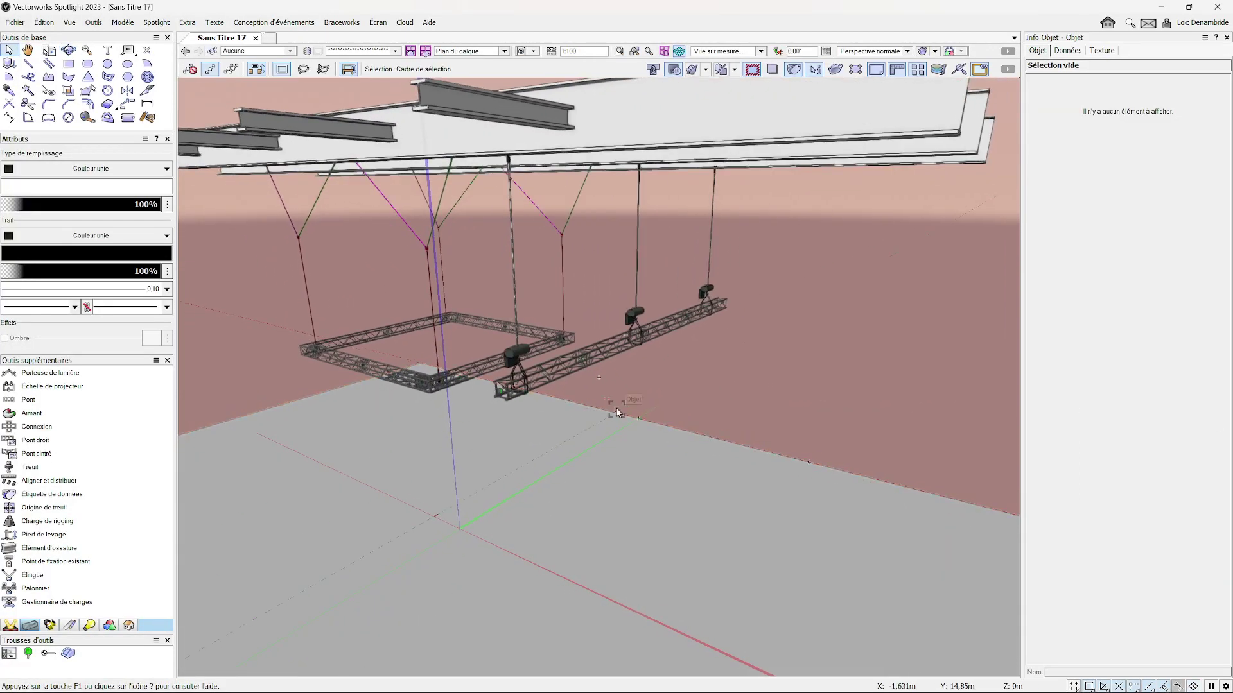
scroll(598, 378, "up", 1)
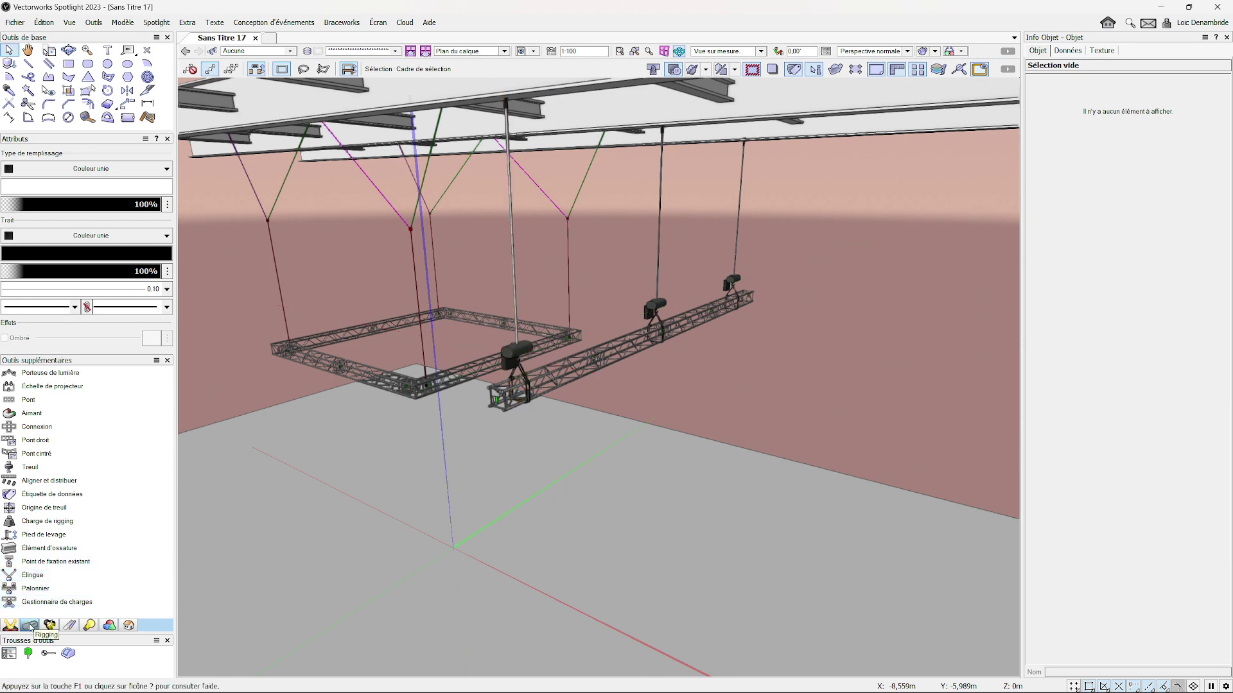
Pick the Élingue tool and orbit toward the hoists under the ceiling beams
left_click(12, 576)
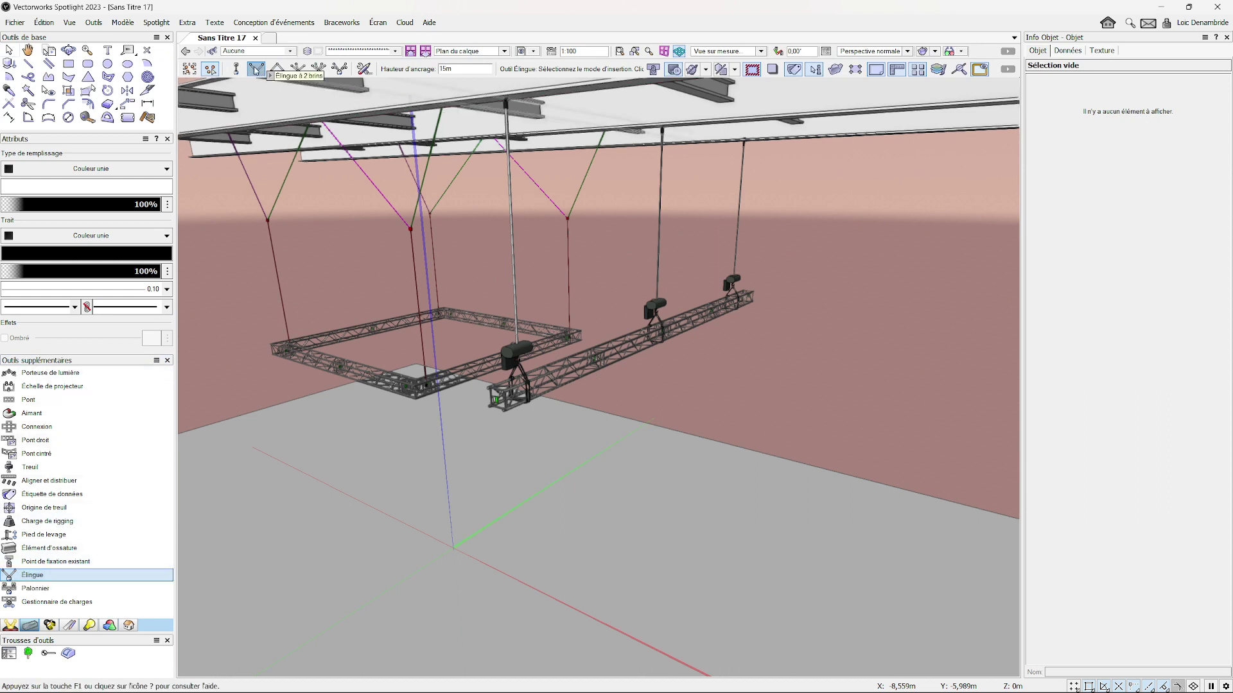
middle_click_drag(617, 430, 717, 430, "ctrl")
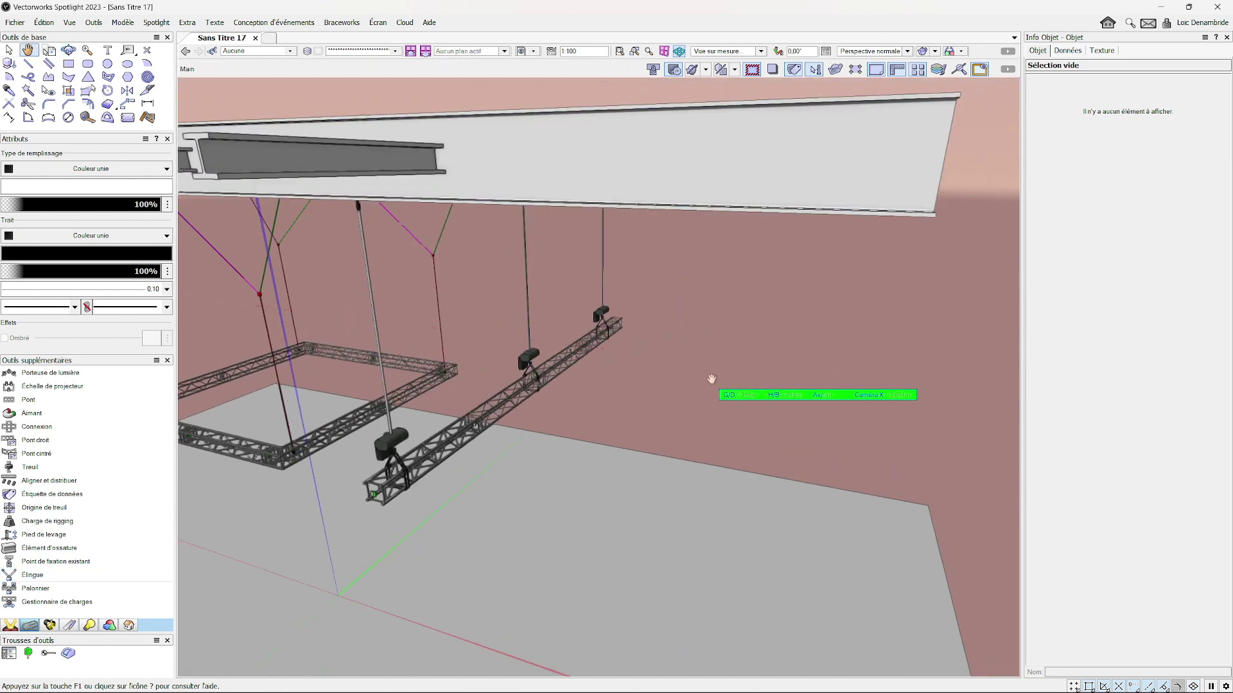
middle_click_drag(511, 433, 600, 382, "ctrl")
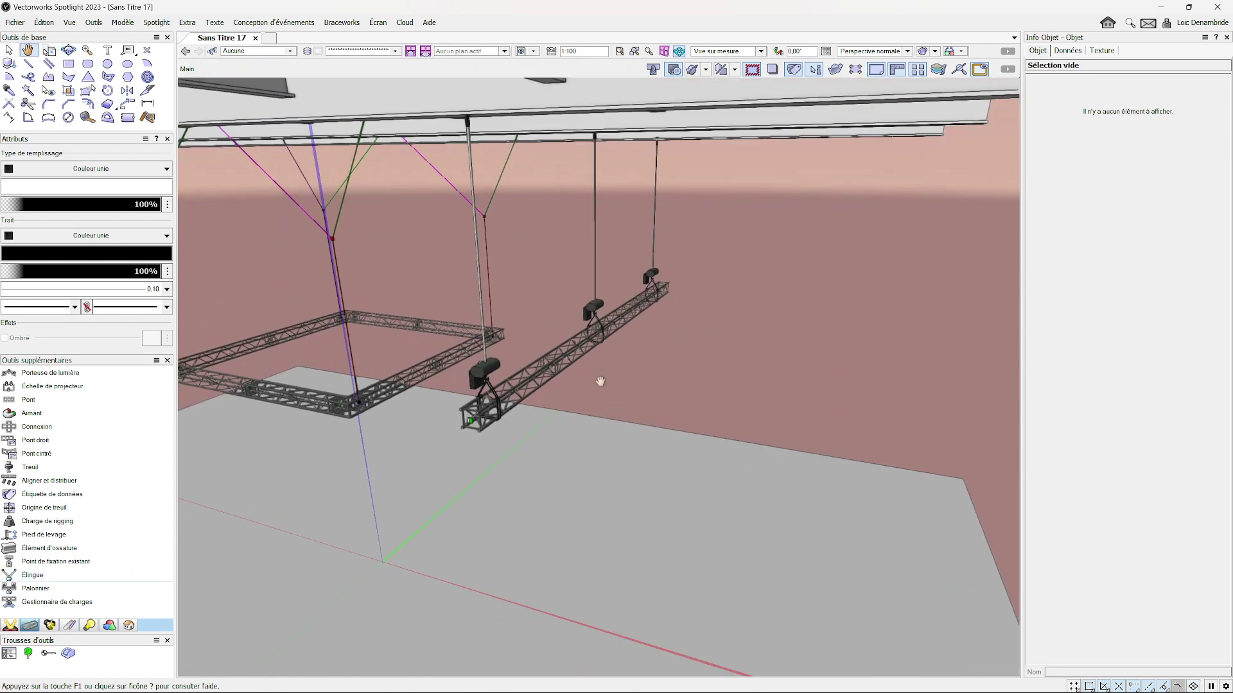
mouse_move(659, 328)
middle_mouse_down()
mouse_move(694, 327)
mouse_move(723, 366)
middle_mouse_up()
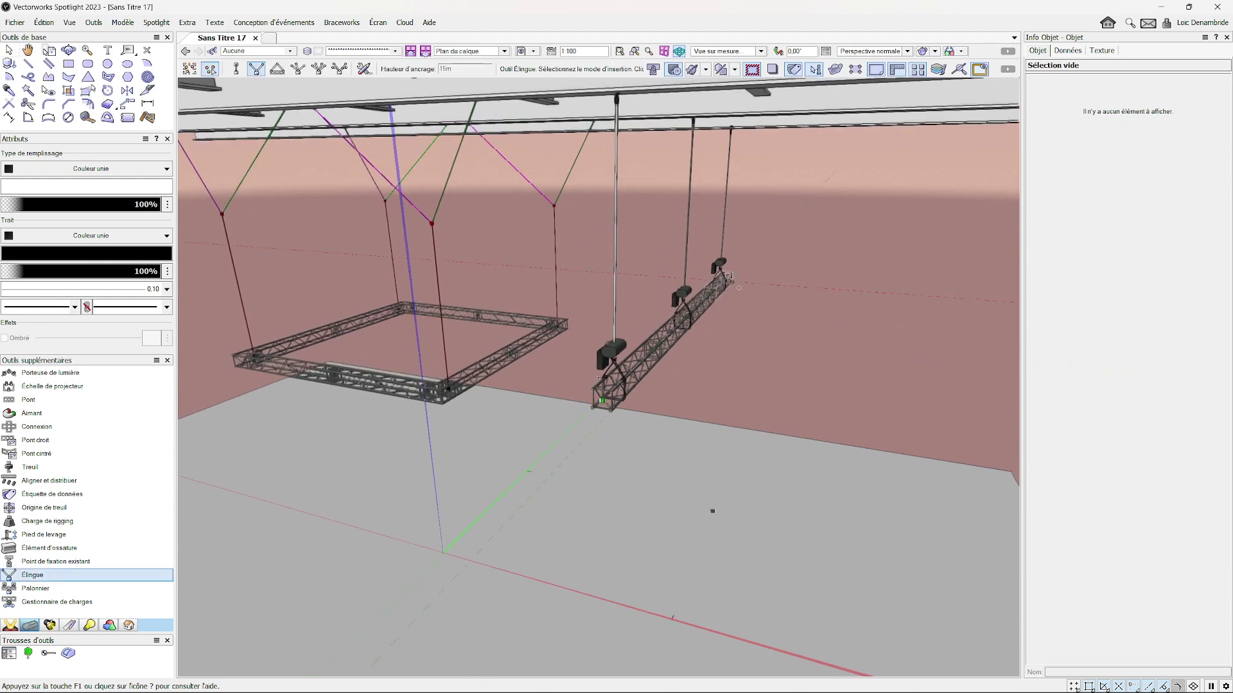
In Top/Plan, move the straight truss and its three hoists (seven objects) to the left
key("ctrl+5")
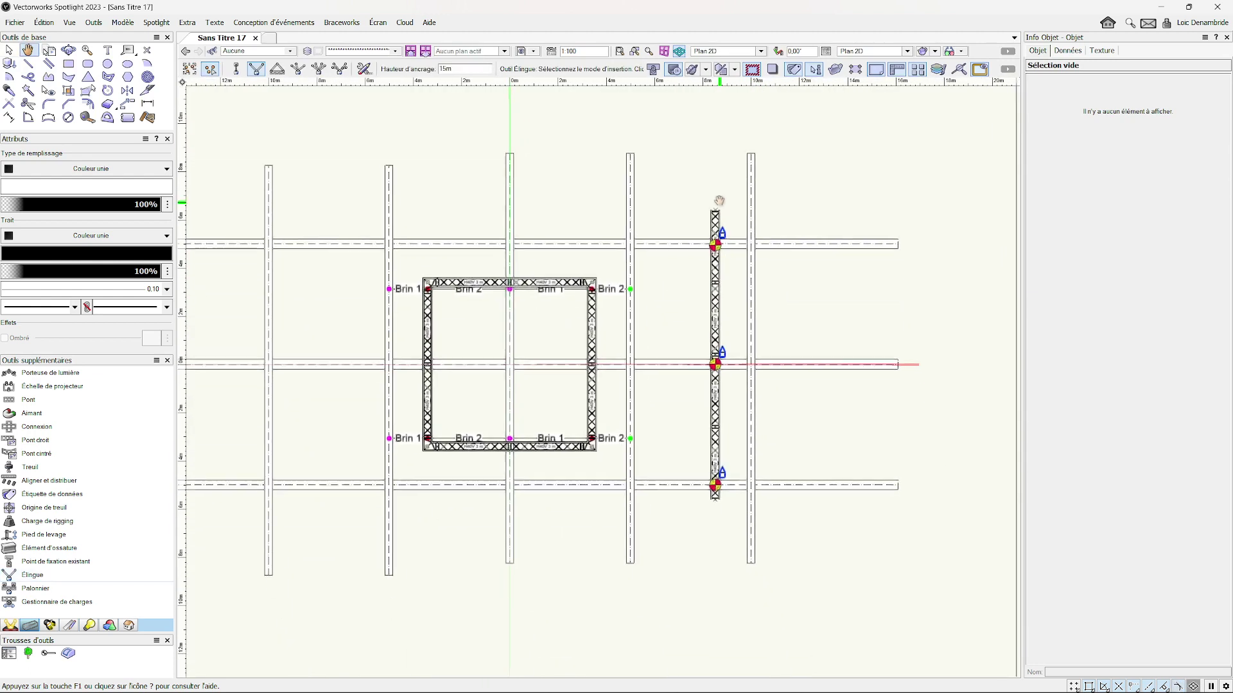
middle_click_drag(745, 378, 716, 349)
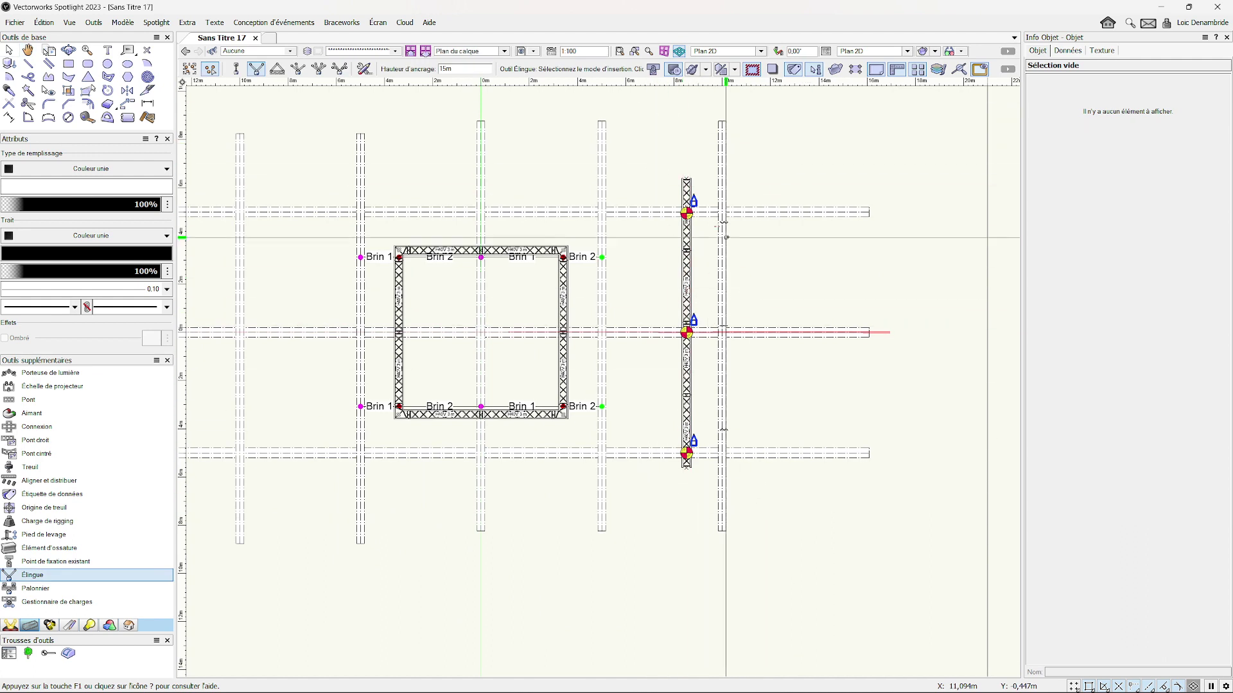
scroll(713, 221, "up", 2)
scroll(721, 193, "down", 2)
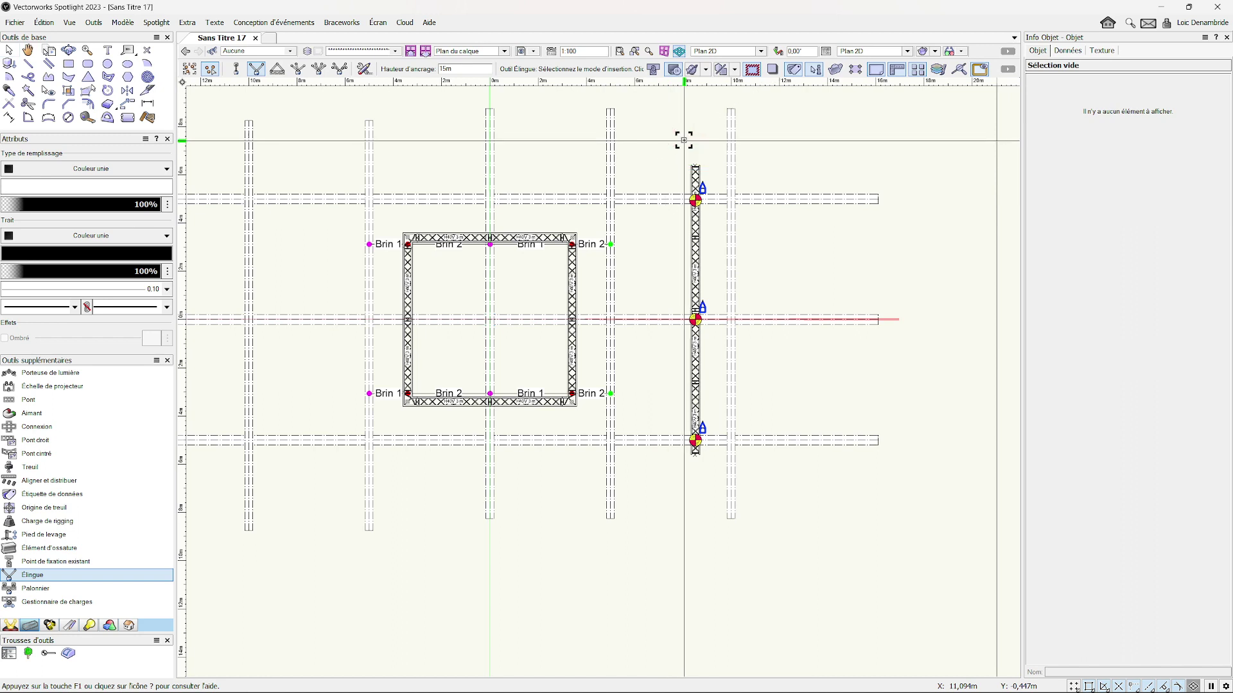
key("x")
mouse_move(667, 153)
left_mouse_down()
mouse_move(715, 336)
mouse_move(731, 502)
left_mouse_up()
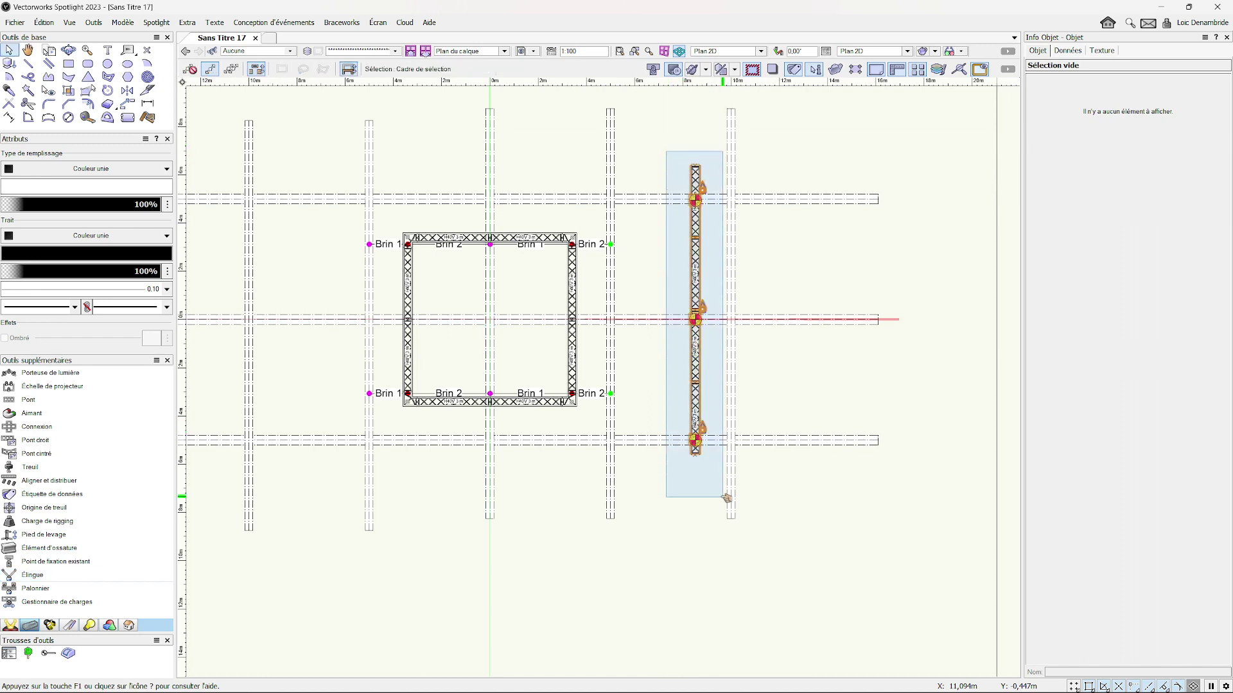
mouse_move(695, 168)
left_mouse_down()
mouse_move(677, 232)
mouse_move(658, 203)
mouse_move(668, 233)
mouse_move(696, 231)
left_mouse_up()
scroll(761, 260, "up", 1)
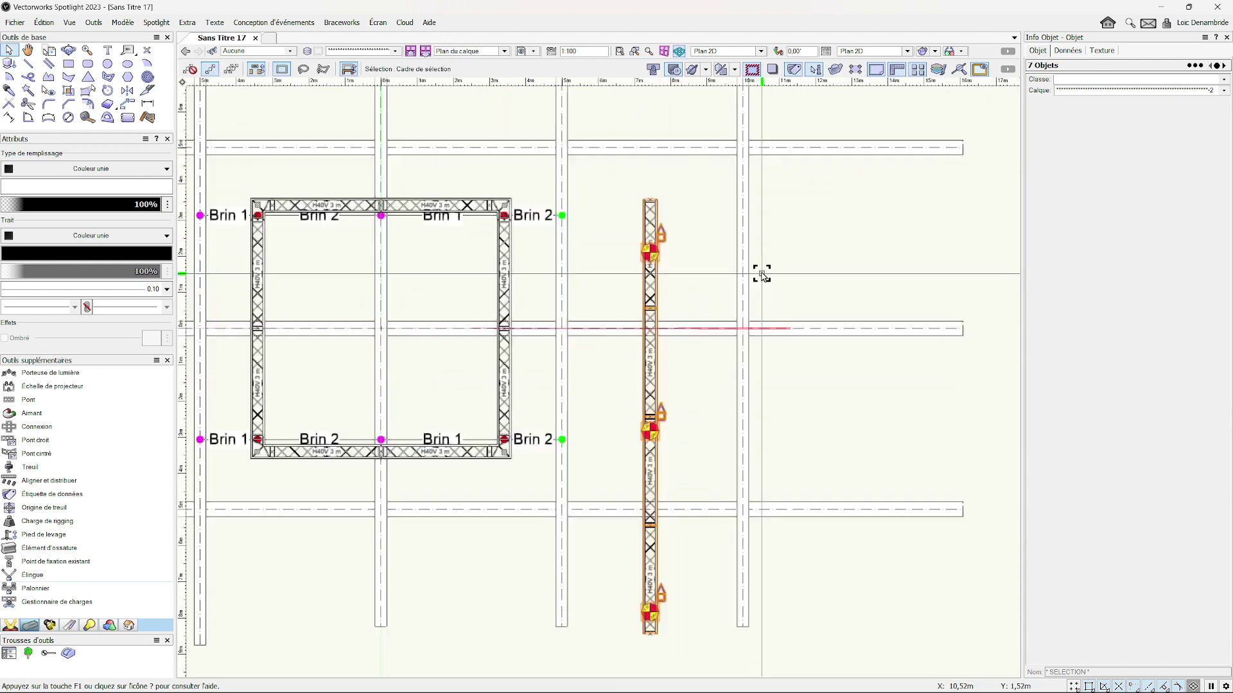
scroll(781, 263, "up", 1)
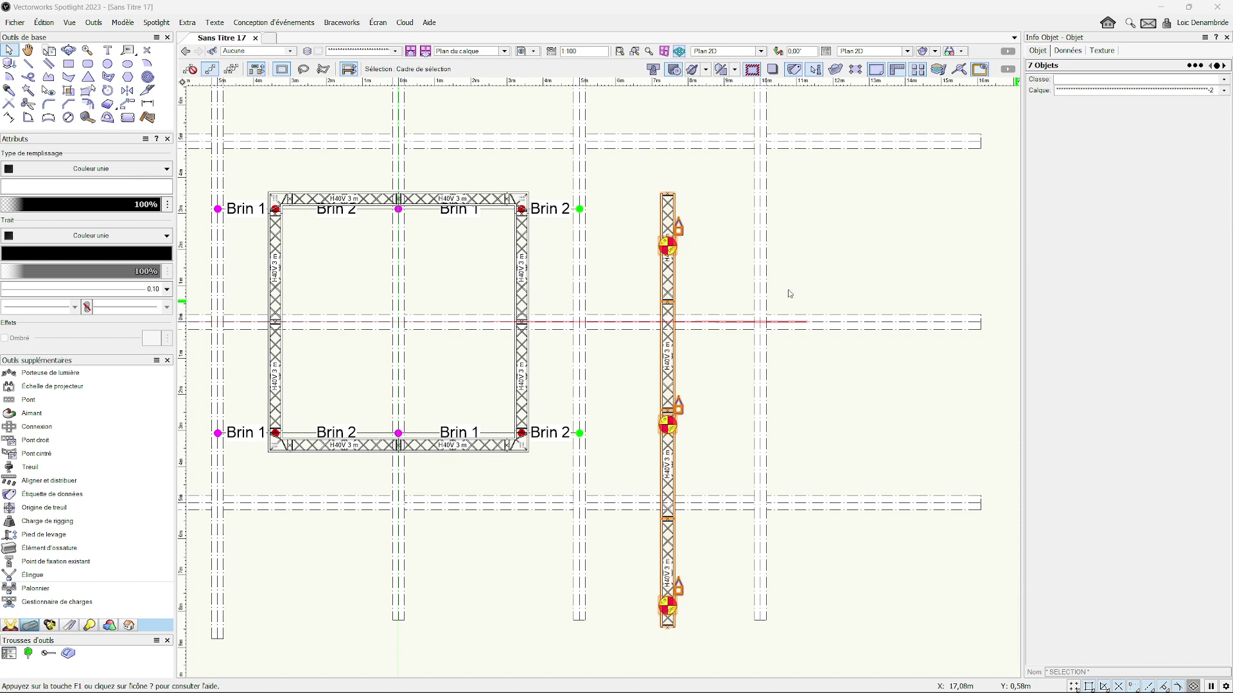
Pan the plan, then fly around the moved truss and hoists in 3D perspective
left_click(759, 265)
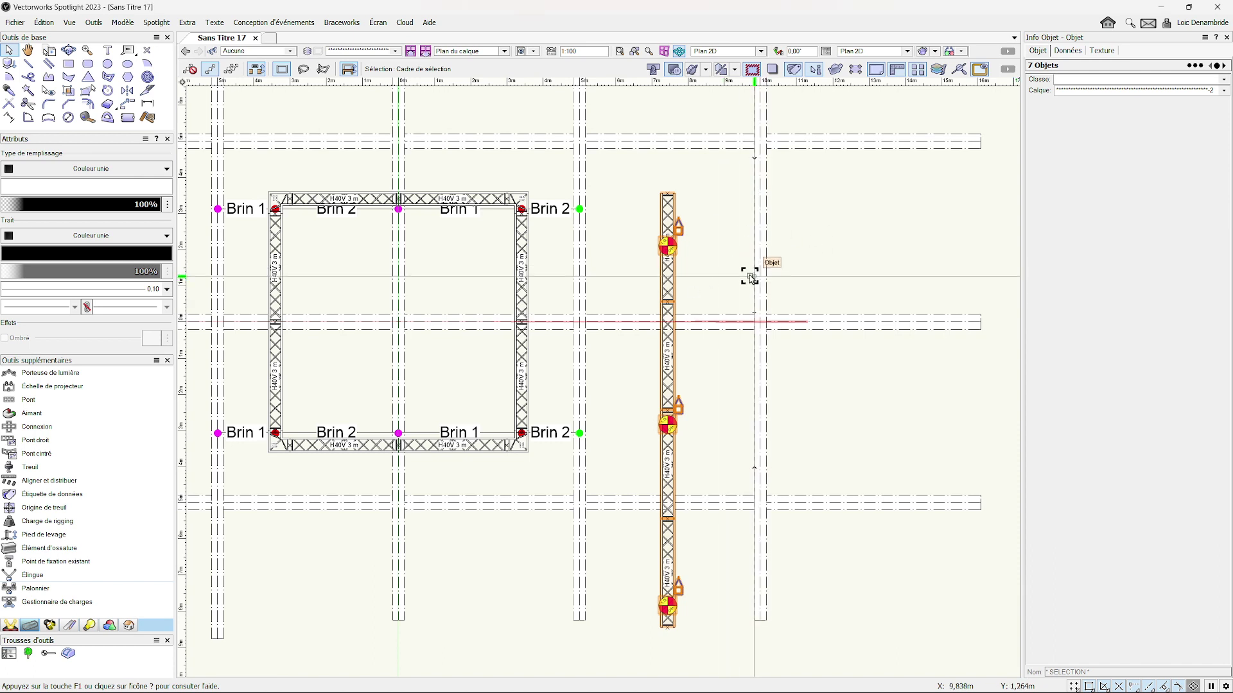
scroll(759, 269, "up", 1)
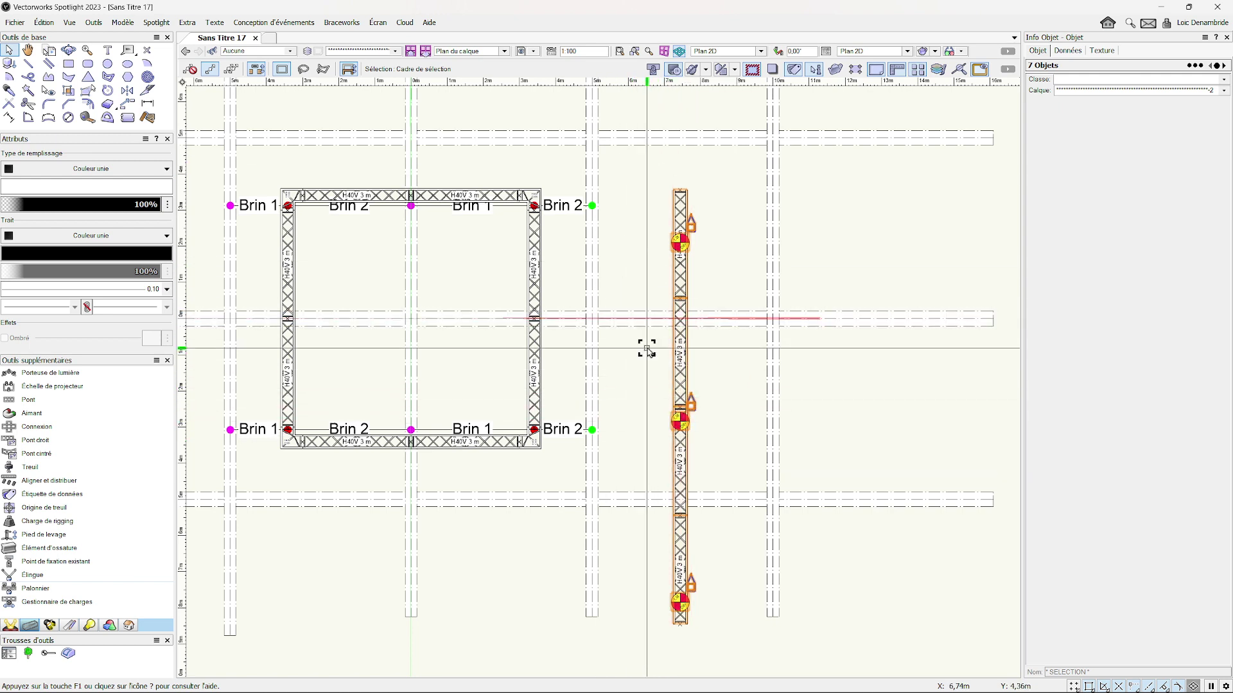
middle_click_drag(723, 357, 746, 359)
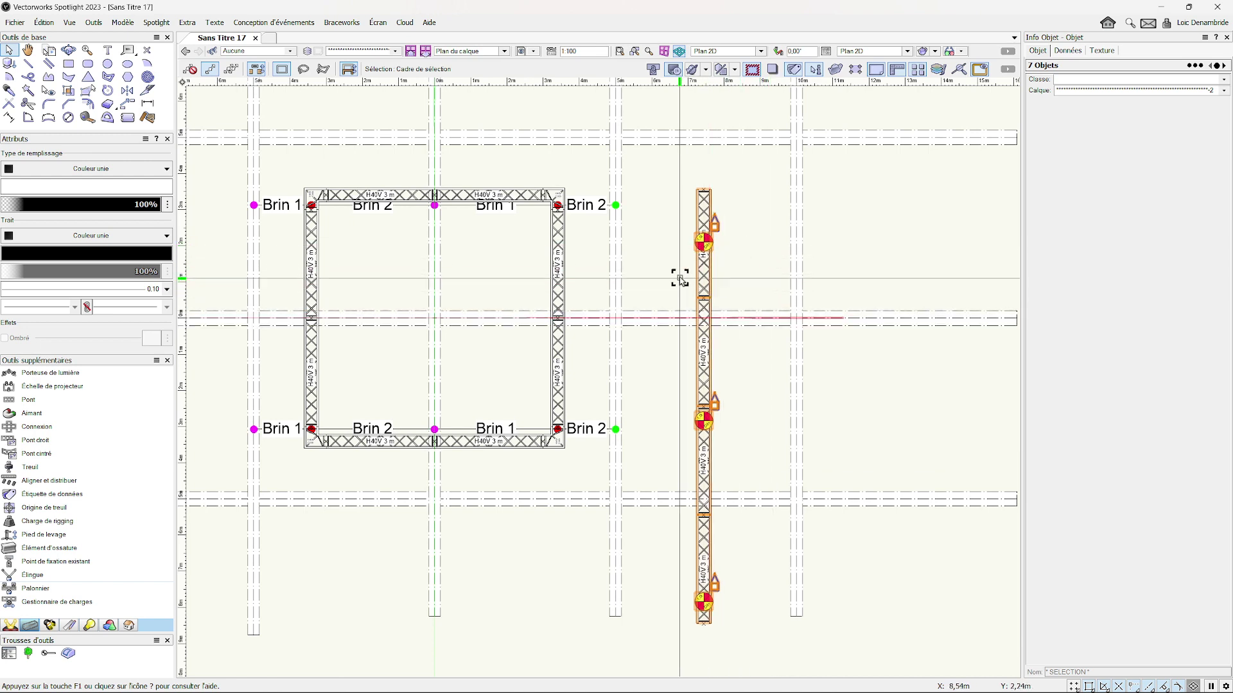
mouse_move(872, 434)
middle_mouse_down("ctrl")
mouse_move(689, 181)
mouse_move(580, 190)
mouse_move(676, 165)
mouse_move(687, 122)
middle_mouse_up("ctrl")
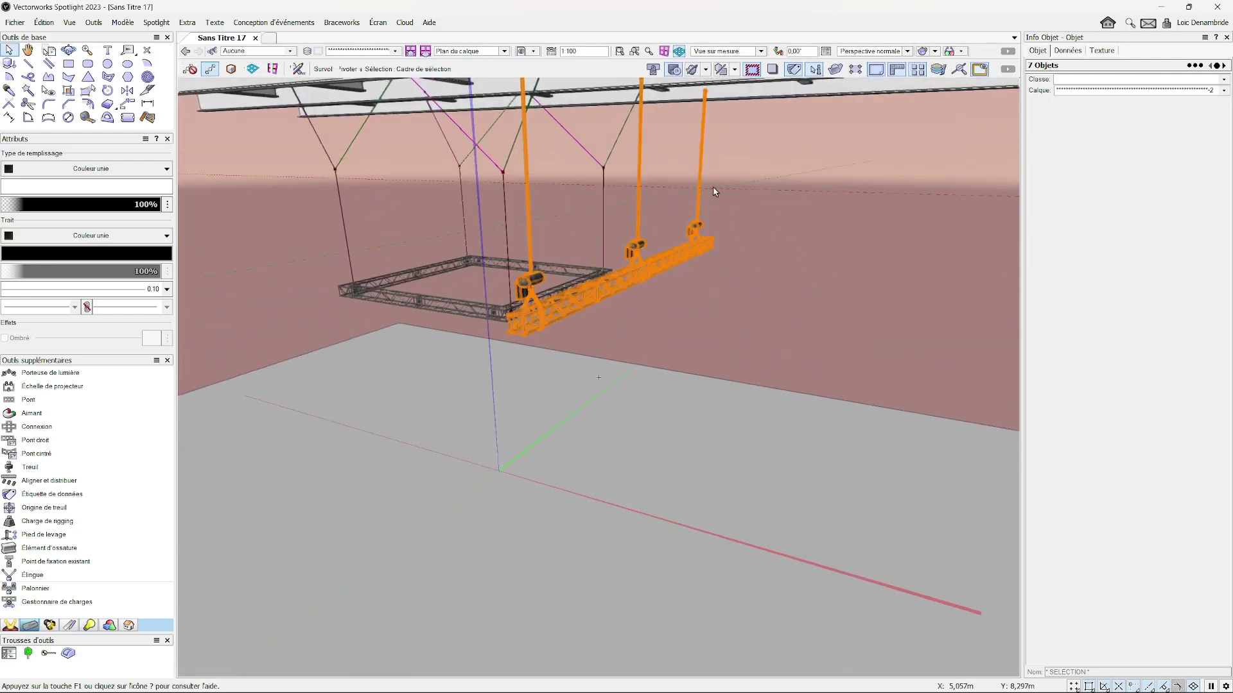
Give the three straight-truss hoists a 'Z axe crochet haut' of 11 m and orbit to check
middle_click_drag(714, 190, 752, 222, "ctrl")
scroll(762, 245, "up", 5)
left_click(762, 245)
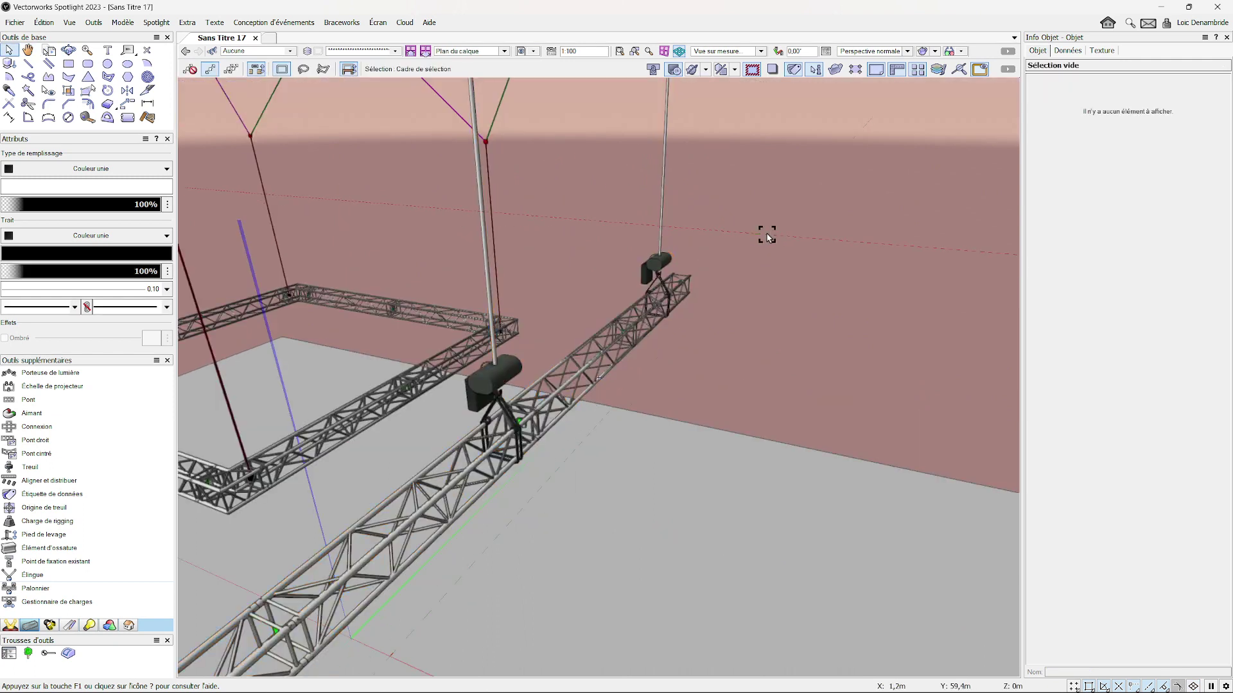
scroll(767, 234, "down", 6)
middle_click_drag(756, 241, 742, 251, "ctrl")
scroll(721, 266, "up", 4)
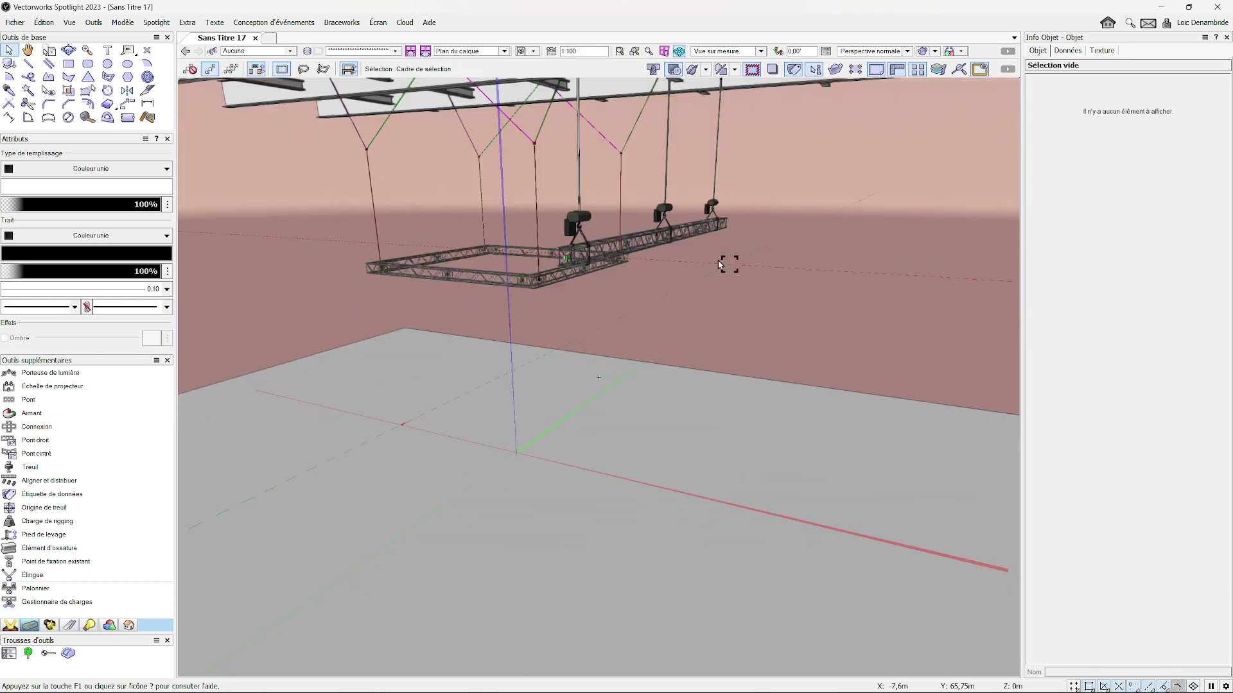
left_click(582, 214)
type("11m")
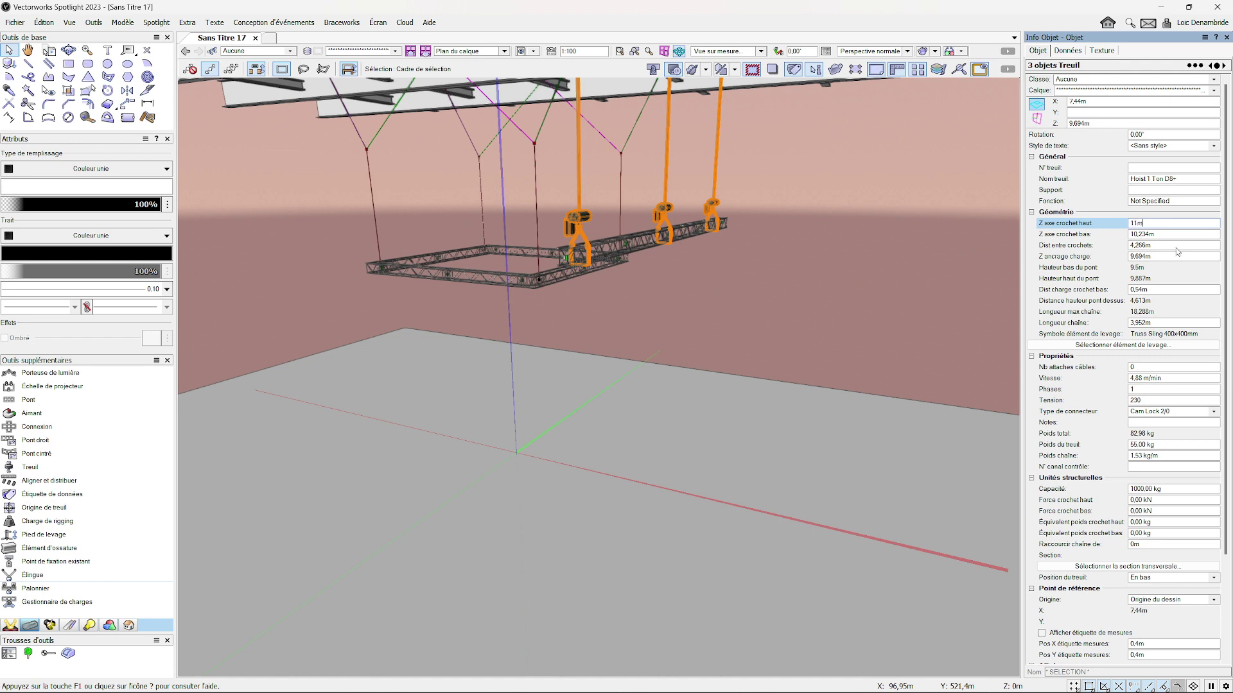
key("Return")
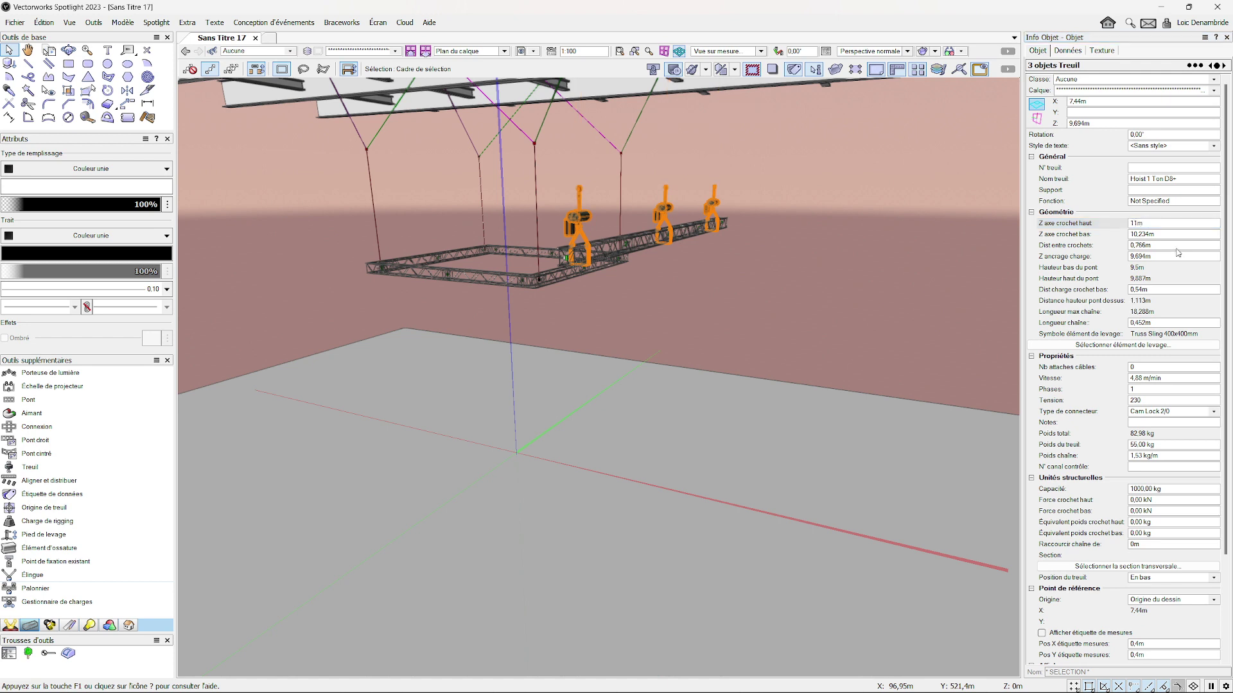
middle_click_drag(933, 200, 787, 260)
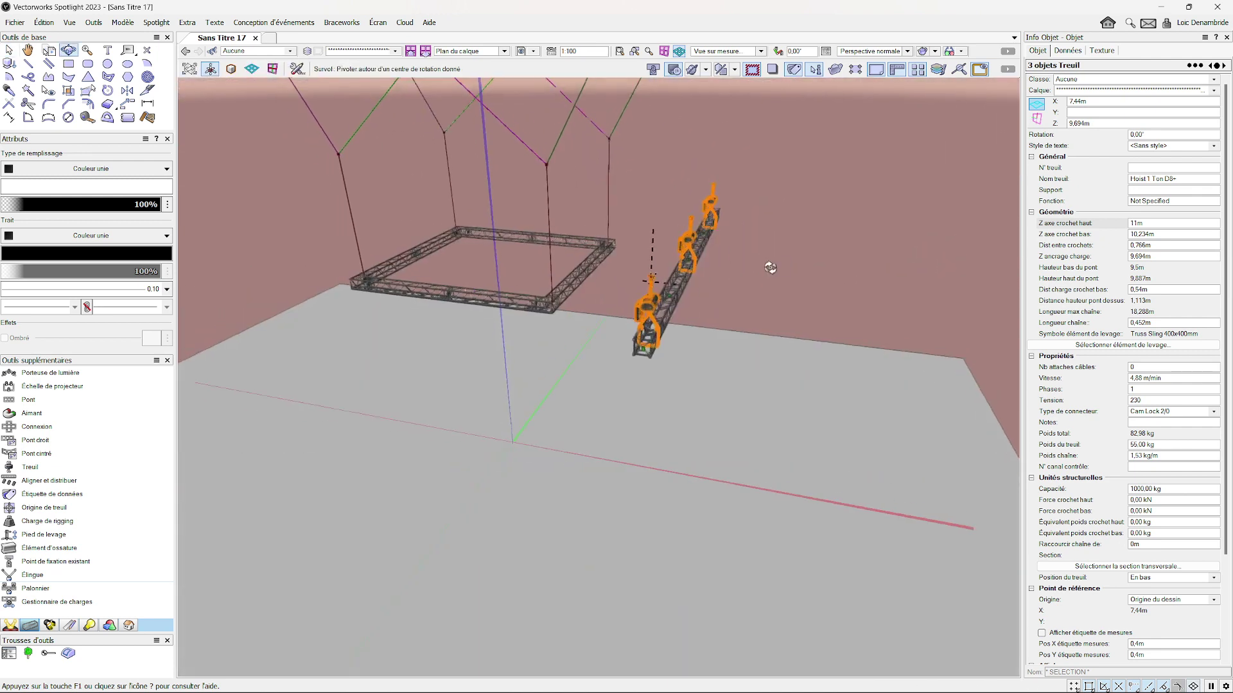
Return to Top/Plan and answer 'Non' to the autosave reminder
key("ctrl+5")
scroll(549, 269, "up", 2)
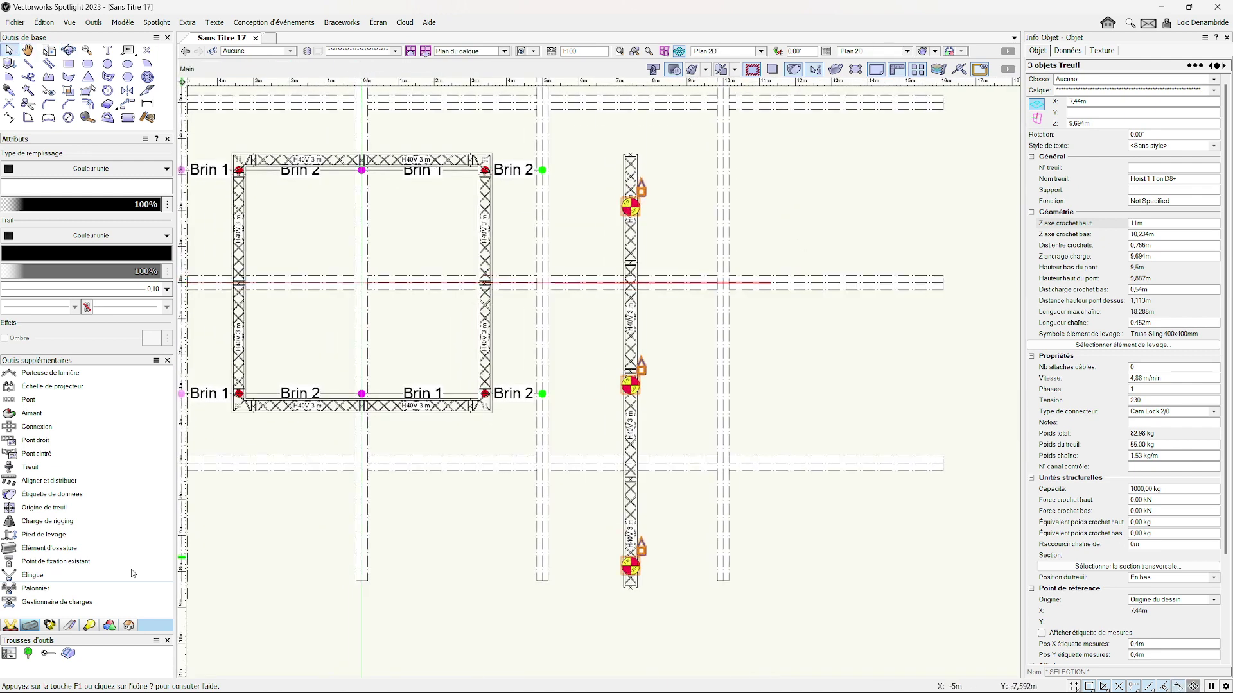
left_click(33, 576)
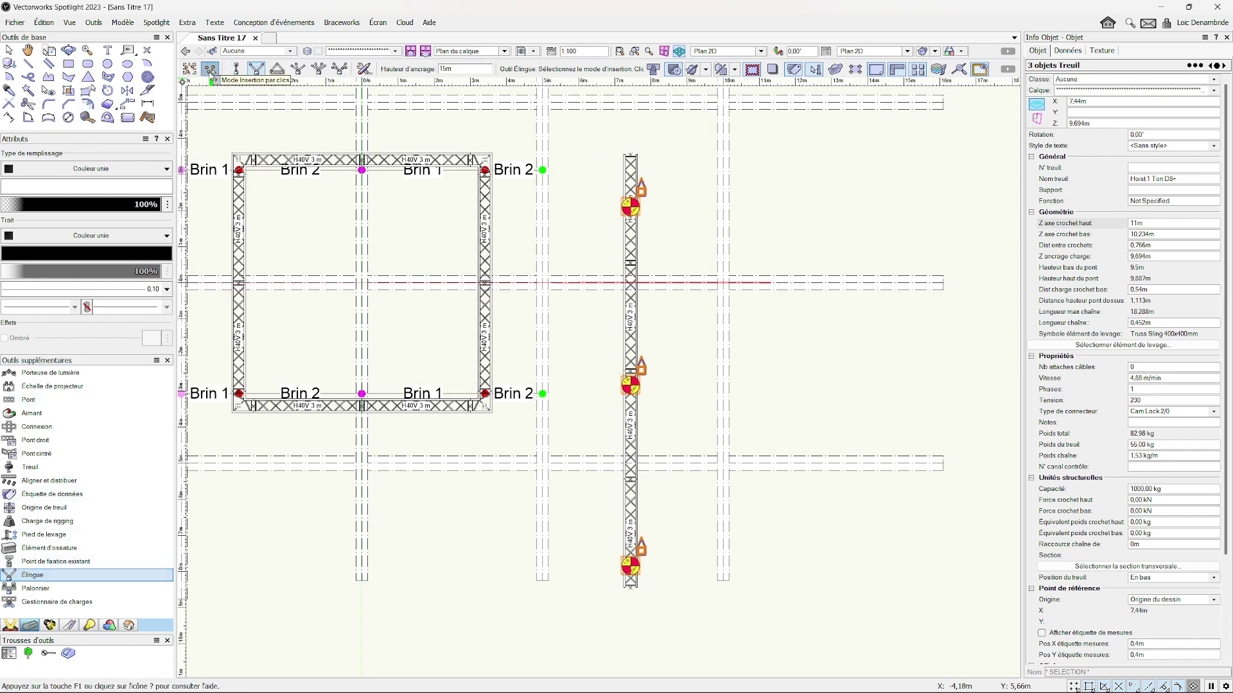
left_click(717, 388)
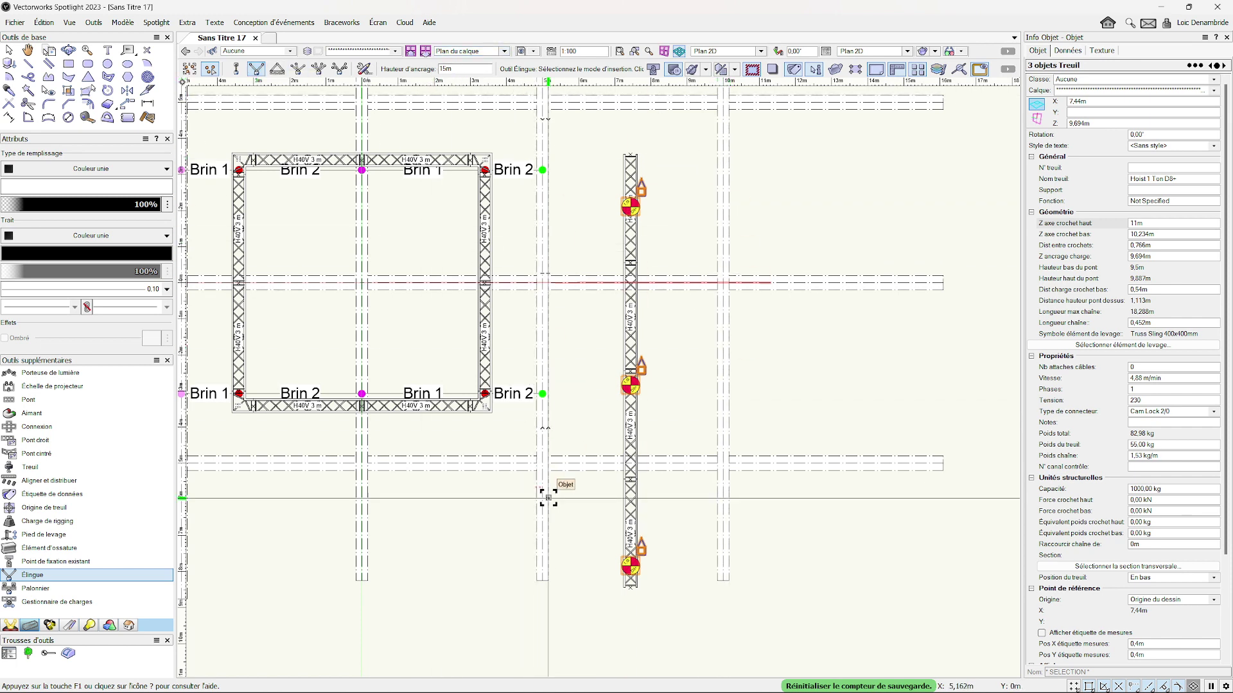
scroll(738, 294, "up", 2)
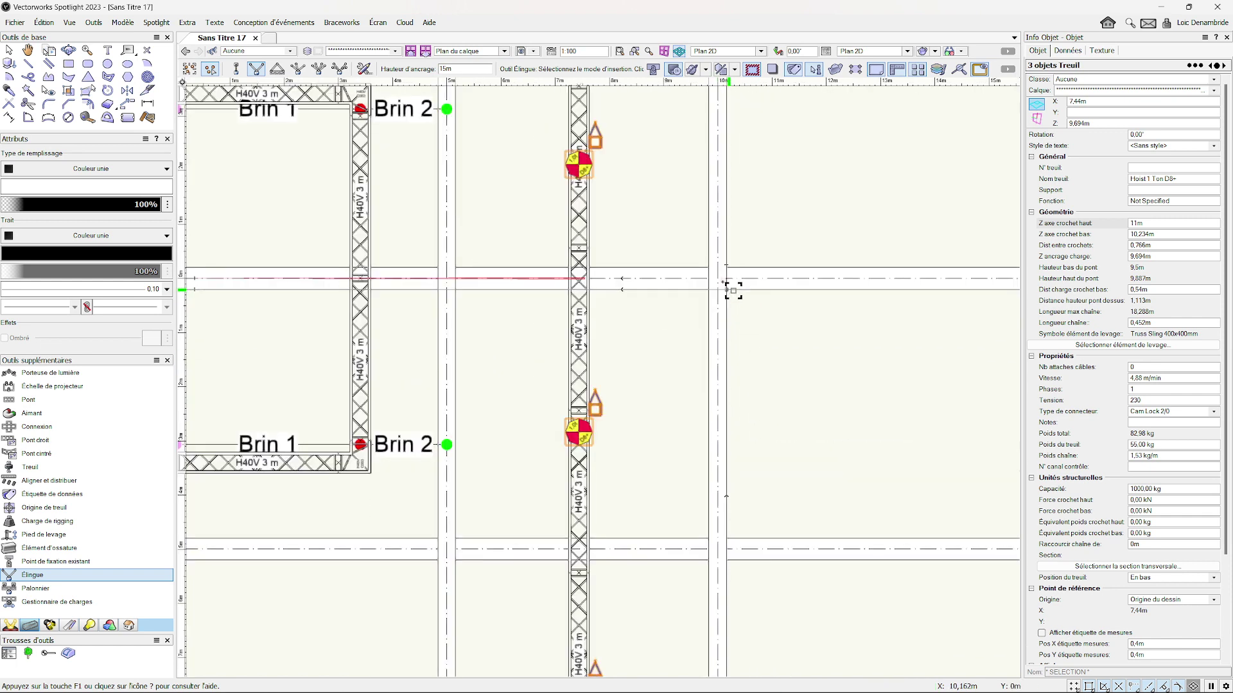
scroll(732, 289, "down", 3)
scroll(717, 289, "up", 1)
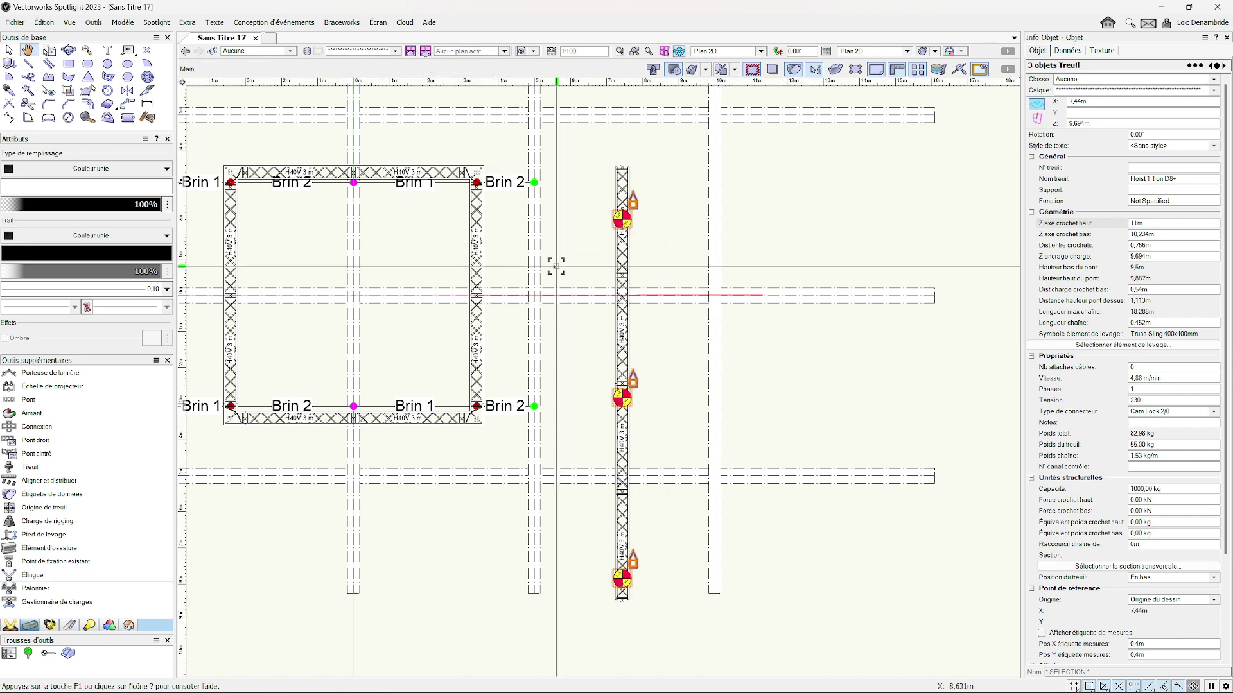
Place a two-leg bridle sling on the upper hoist of the right truss
left_click(45, 589)
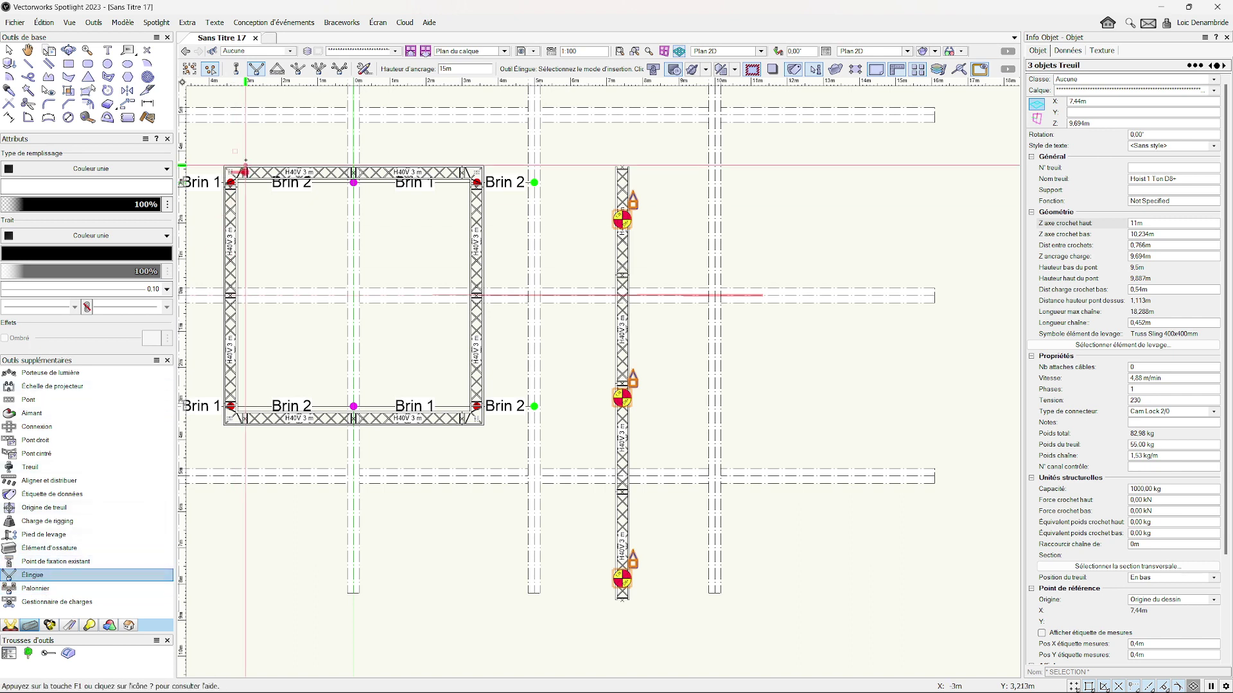
scroll(674, 220, "up", 1)
scroll(674, 219, "up", 1)
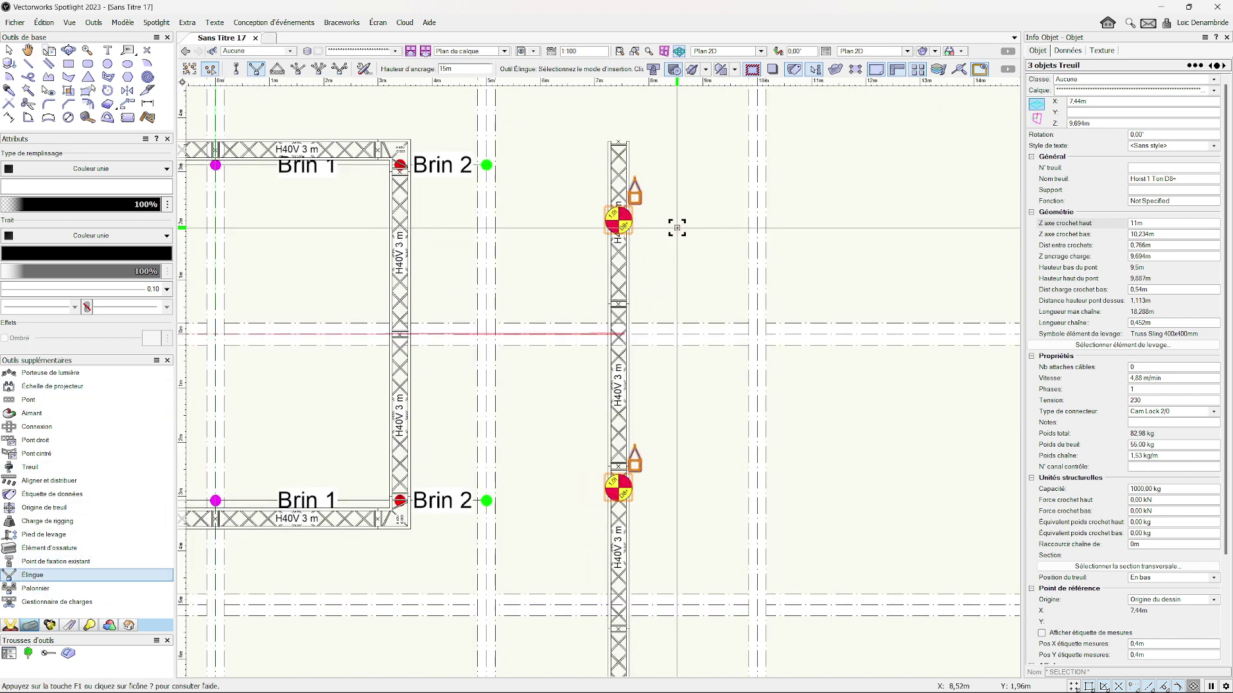
scroll(665, 231, "up", 1)
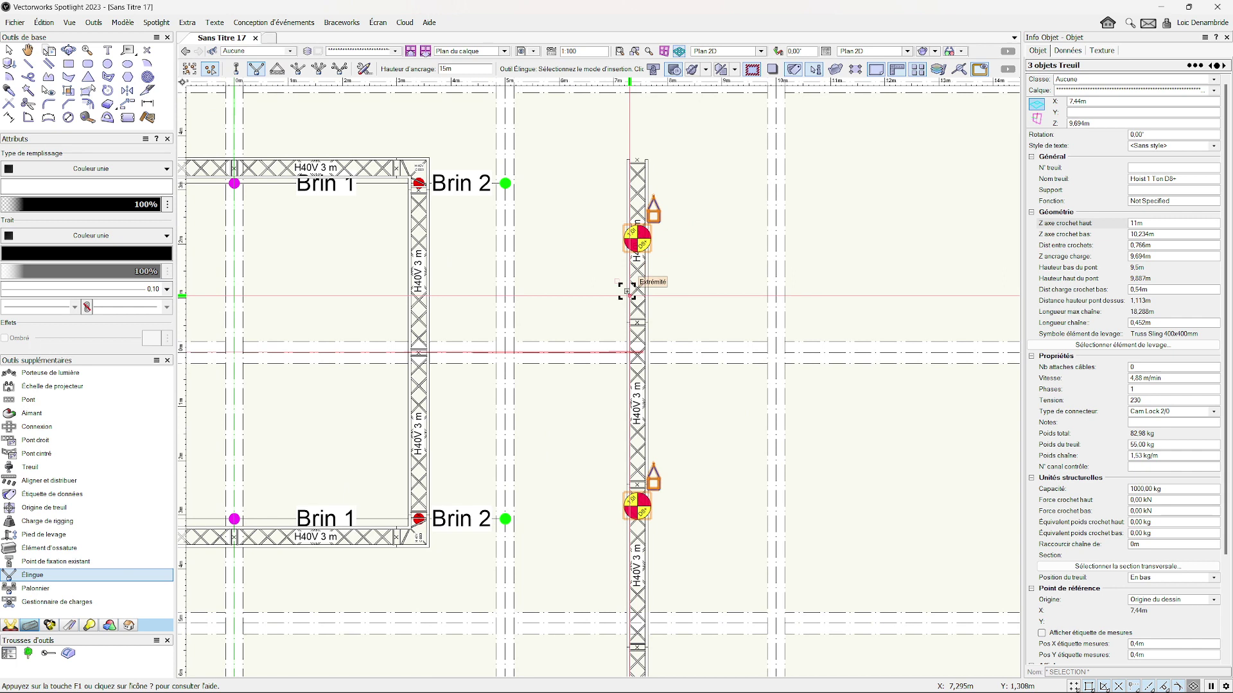
left_click(777, 294)
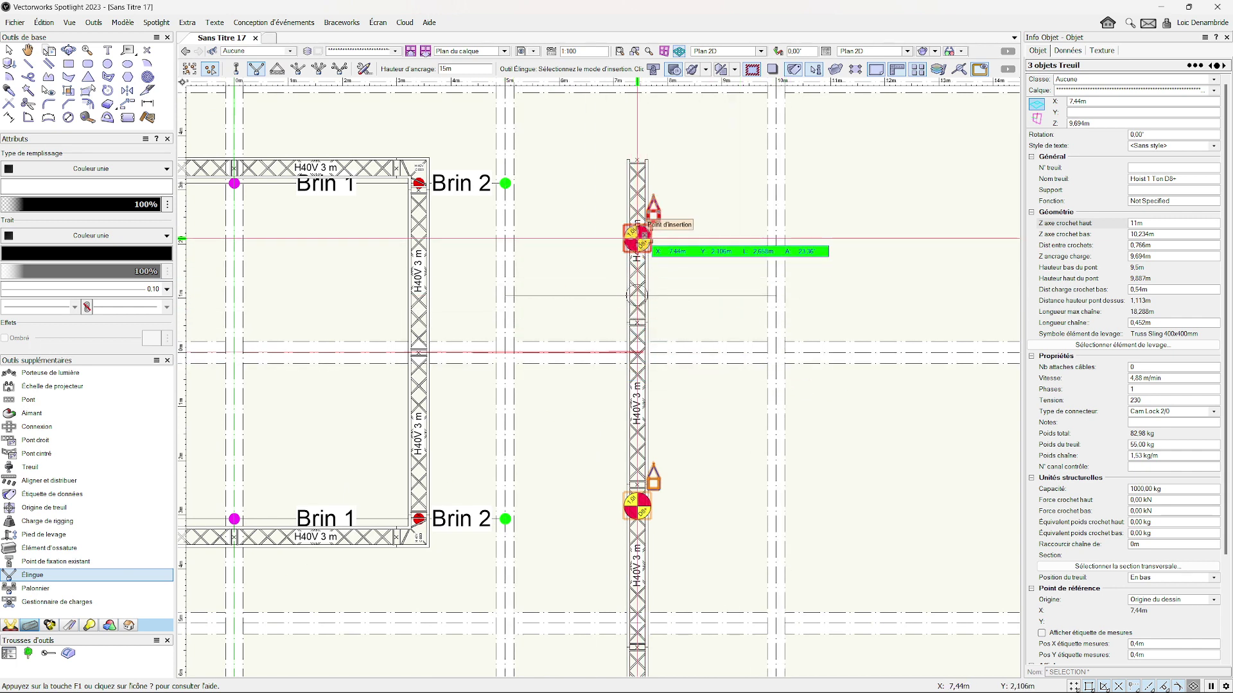
scroll(643, 239, "up", 2)
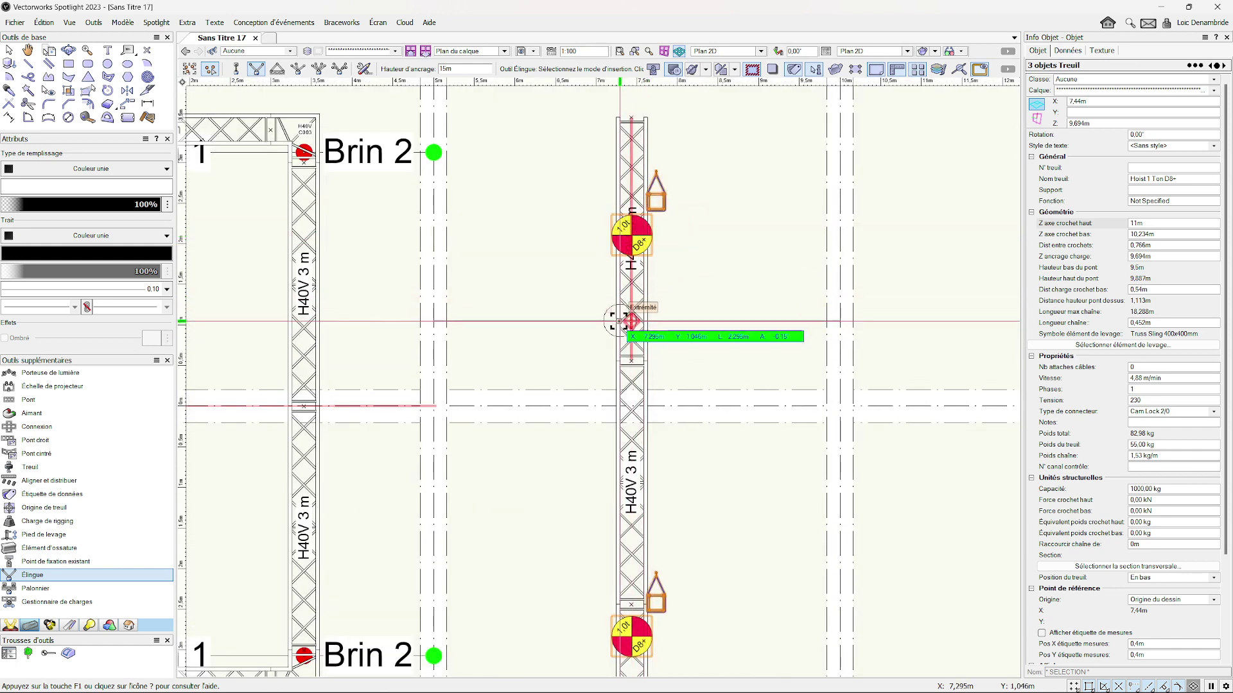
left_click(641, 244)
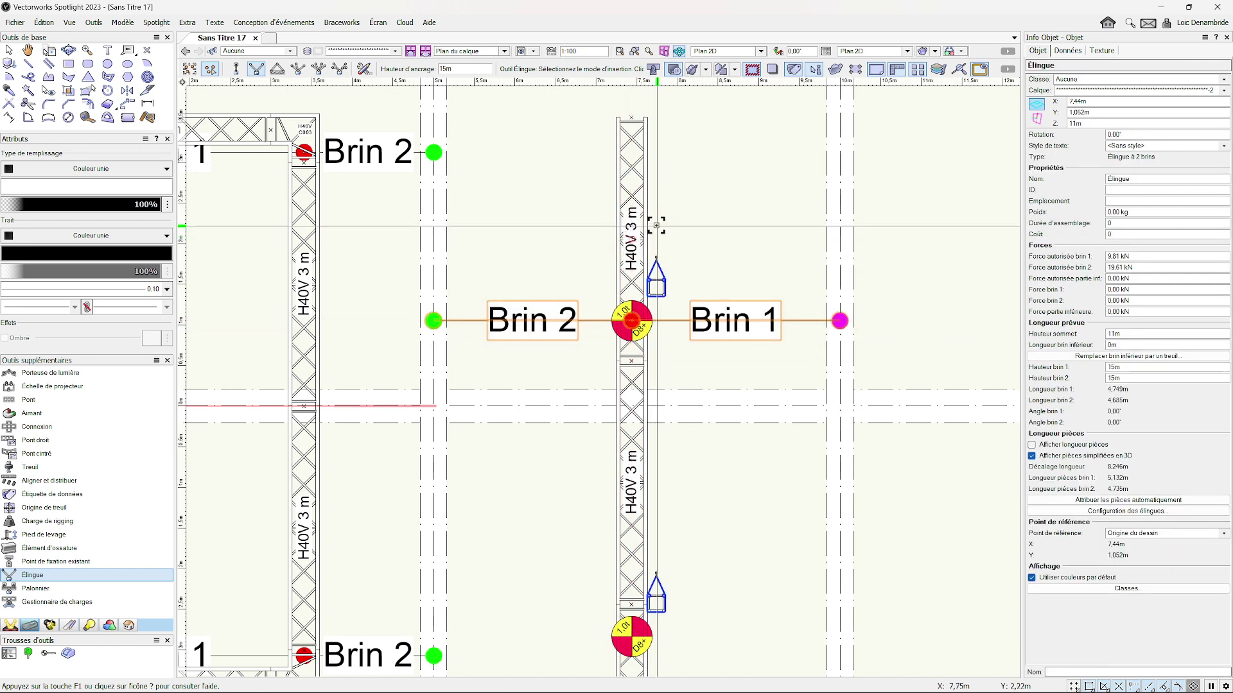
Orbit the 3D perspective to inspect the new sling against the beams
key("ctrl+5")
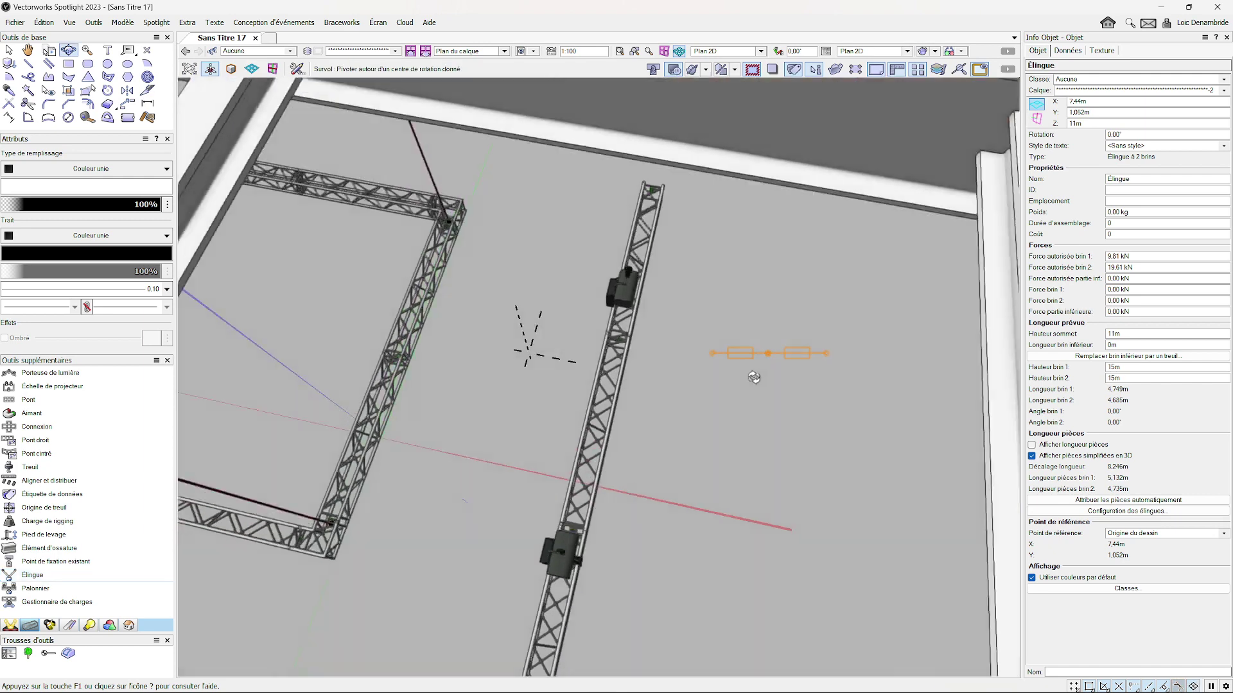
middle_click_drag(616, 385, 732, 494)
mouse_move(733, 493)
left_mouse_down()
mouse_move(779, 347)
mouse_move(717, 366)
left_mouse_up()
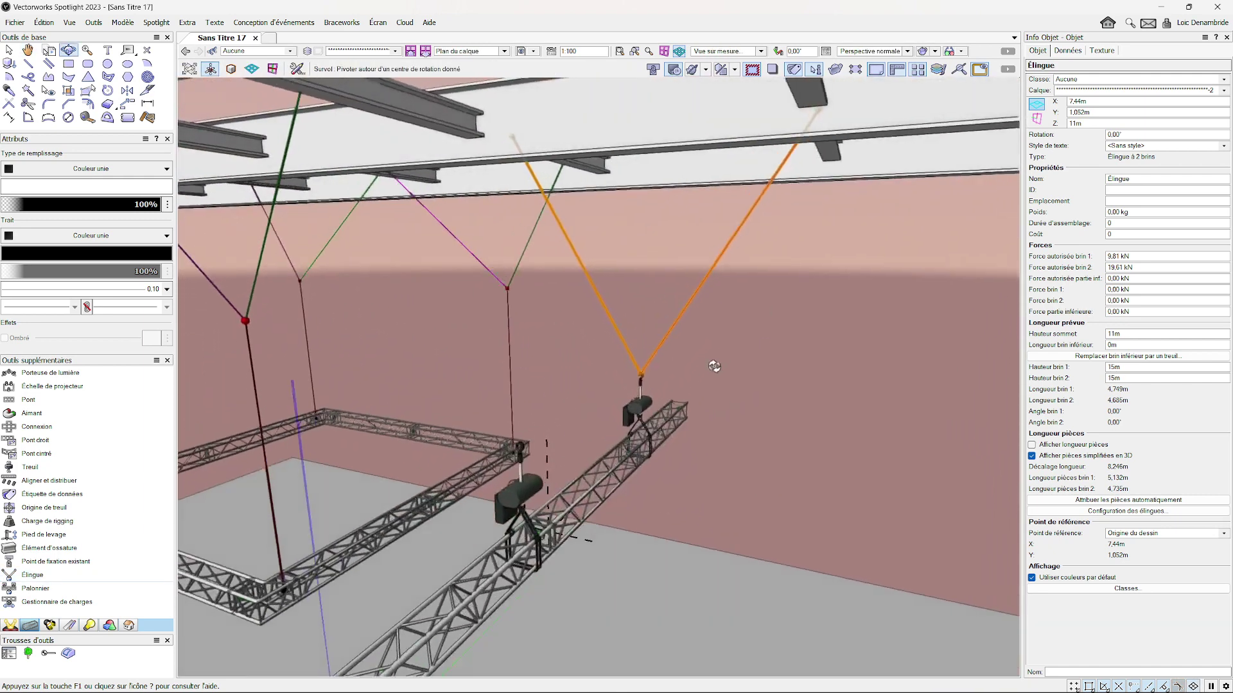
Return to the 2D top plan and exit the Élingue tool
key("ctrl+5")
scroll(736, 300, "up", 2)
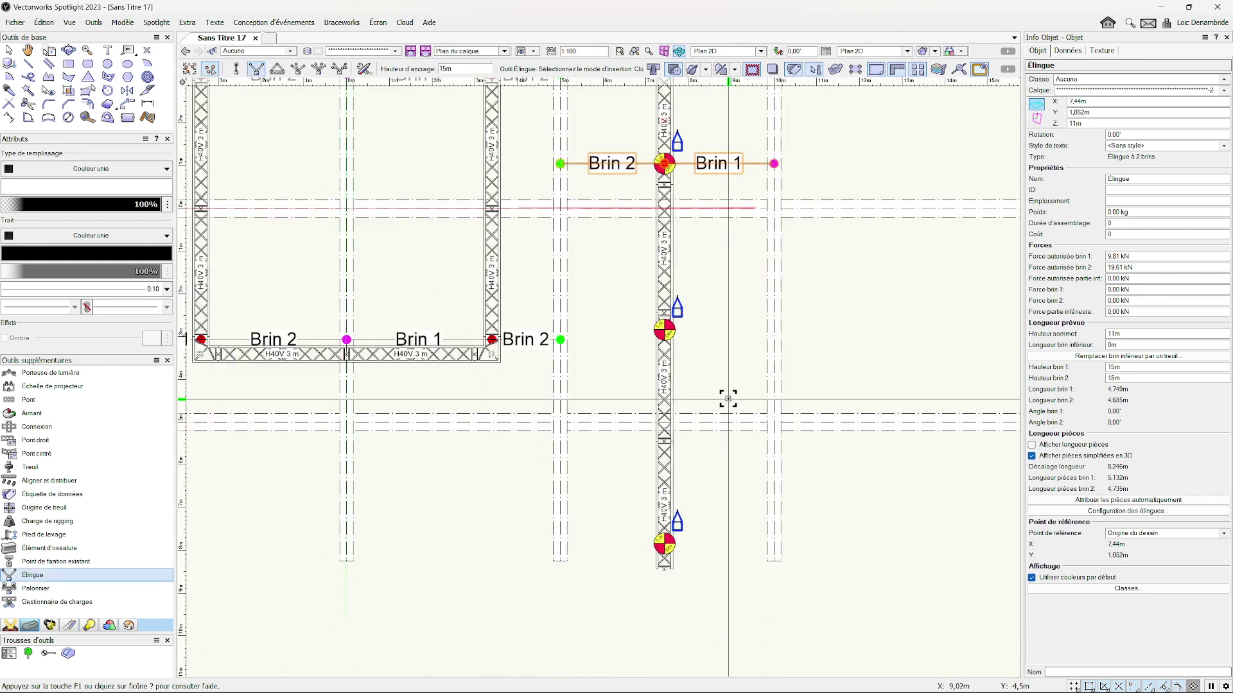
scroll(578, 318, "up", 2)
scroll(578, 318, "up", 2)
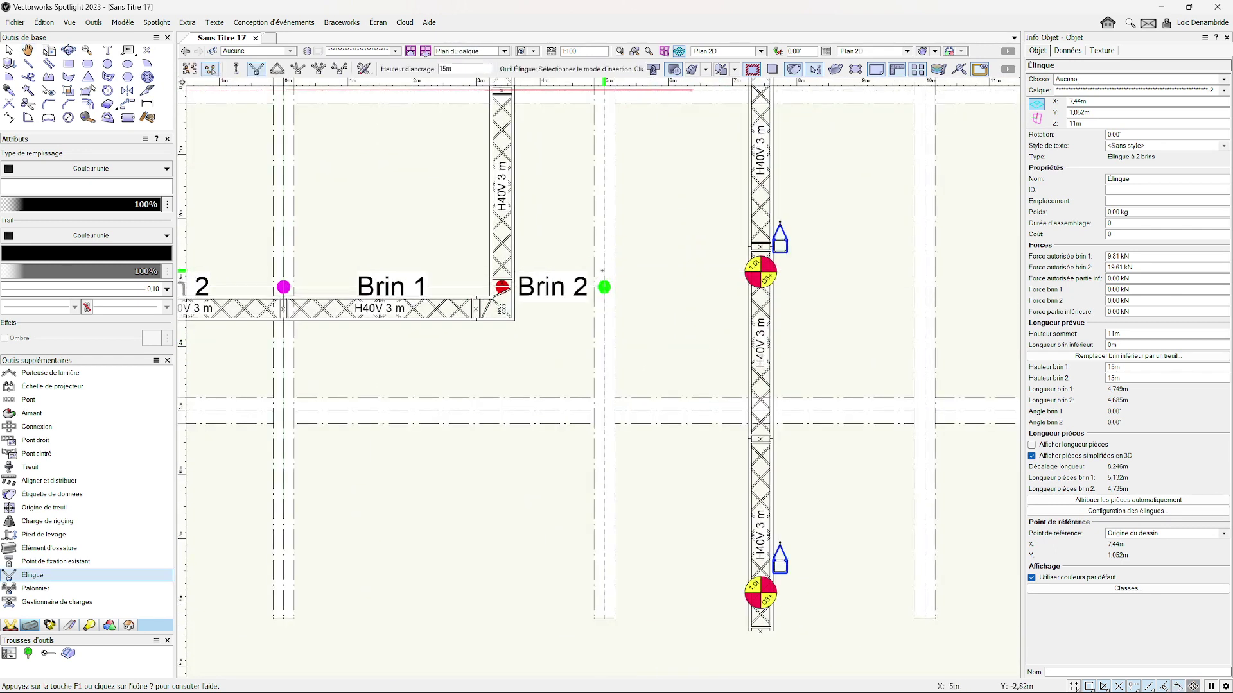
key("Escape")
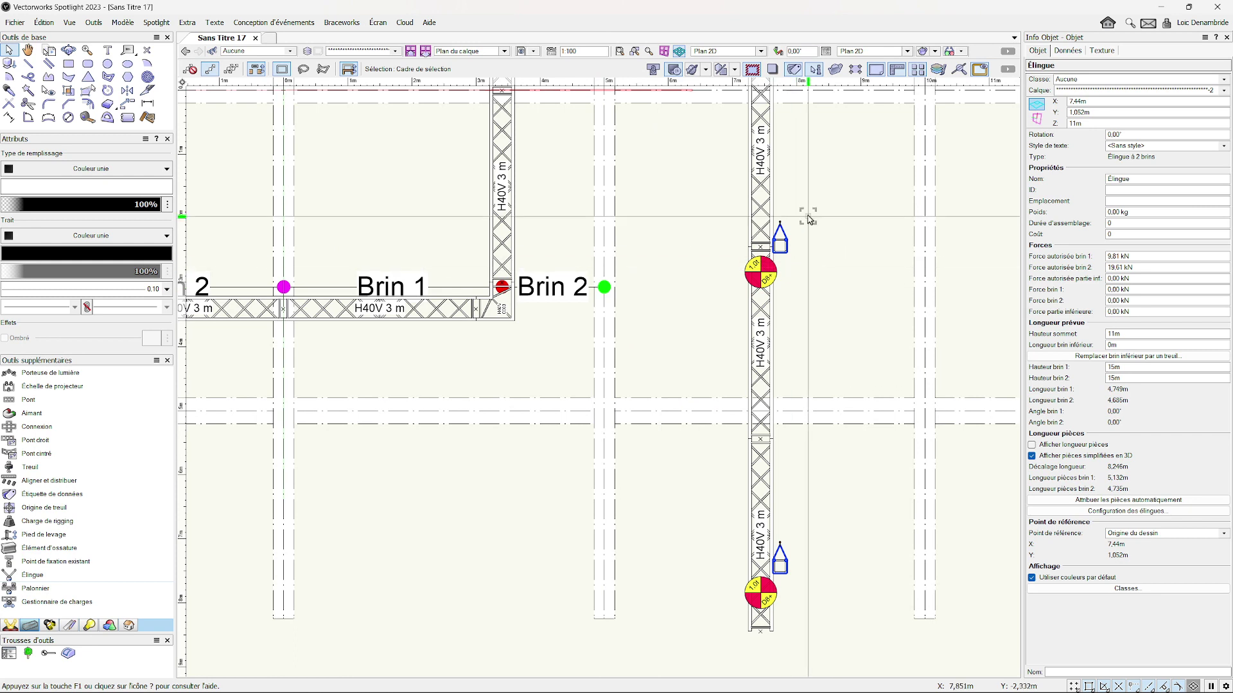
scroll(597, 366, "up", 3)
scroll(597, 366, "up", 3)
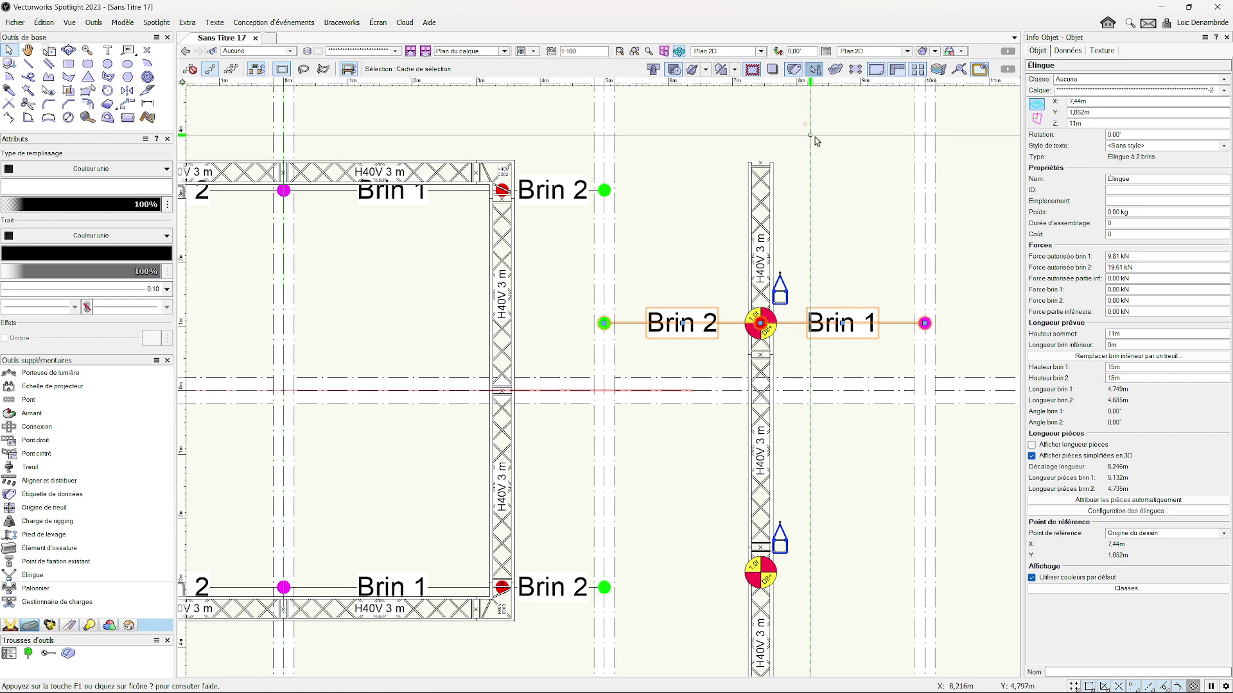
scroll(674, 337, "down", 3)
scroll(674, 337, "down", 3)
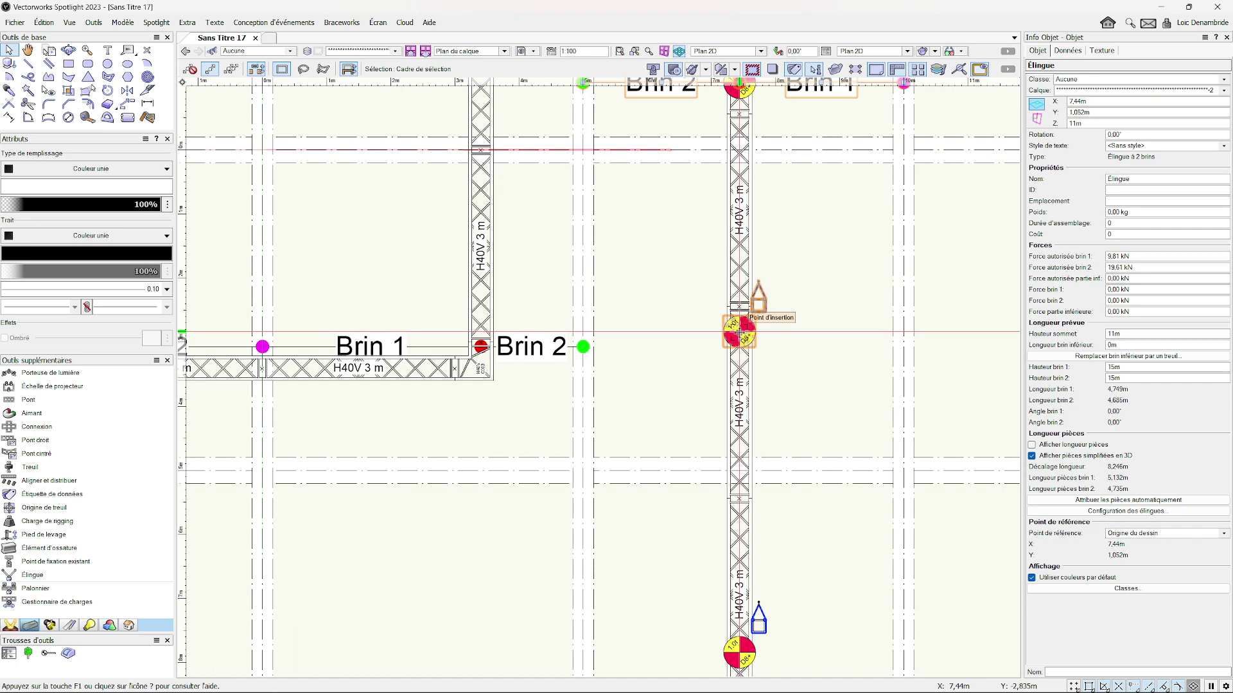
scroll(757, 315, "up", 5)
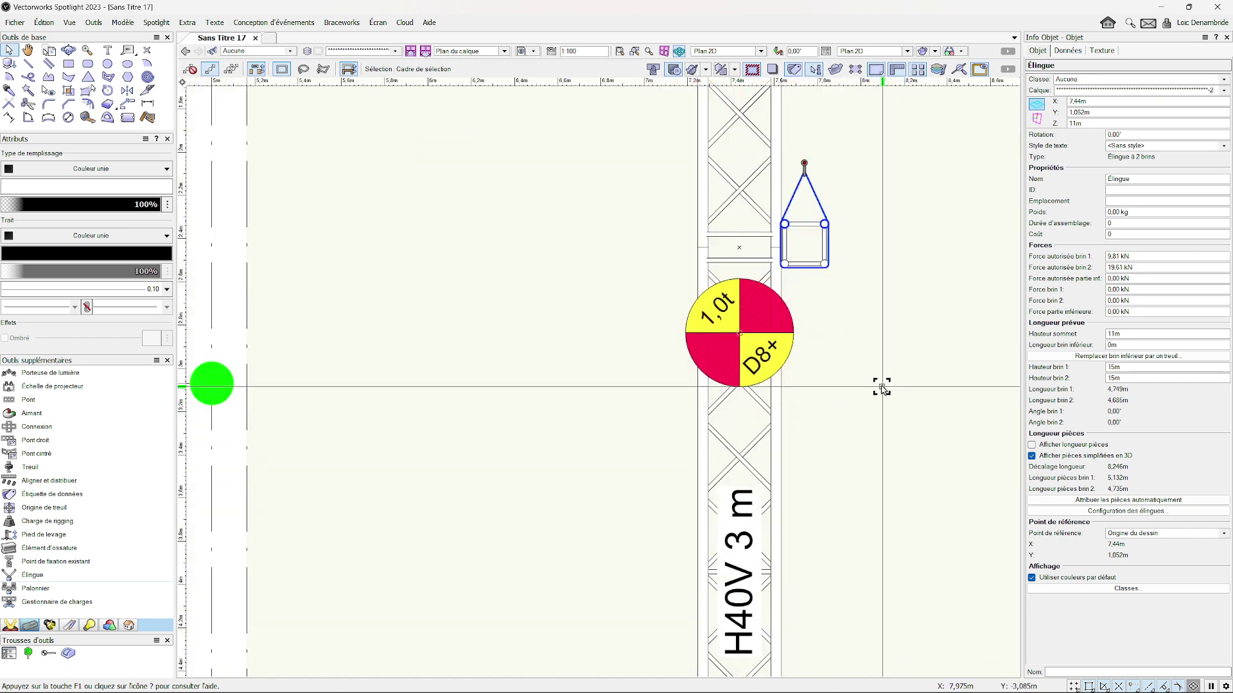
scroll(880, 385, "up", 3)
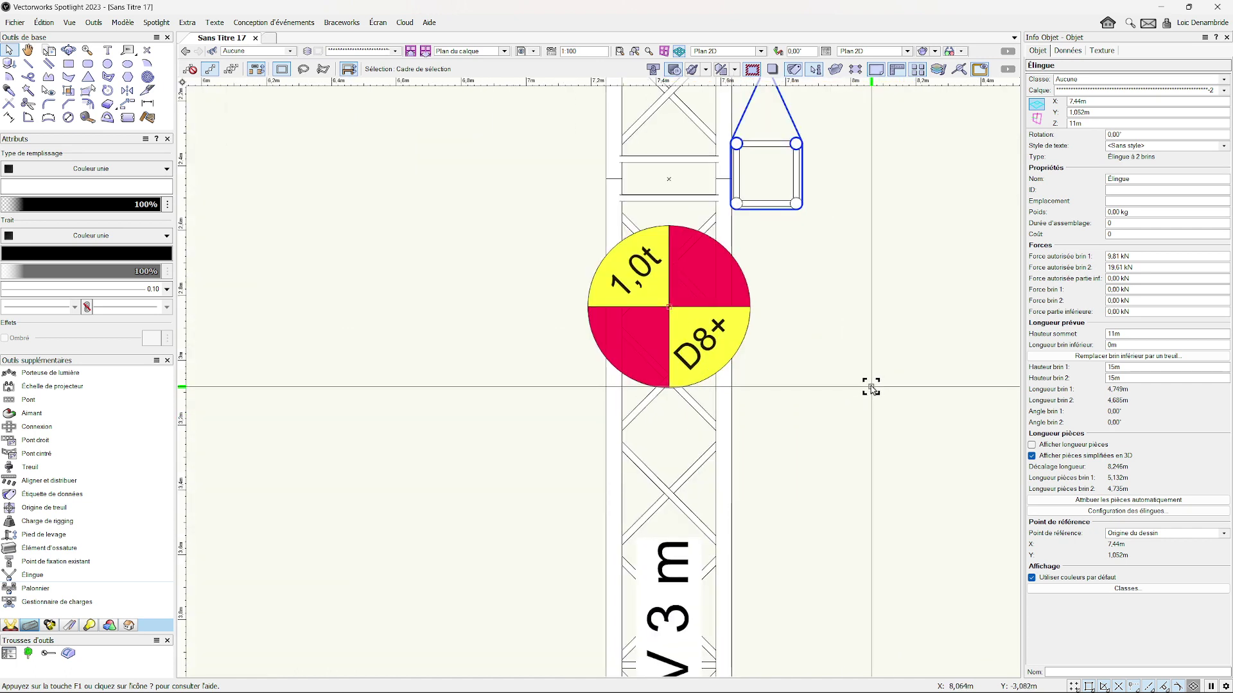
scroll(879, 386, "down", 2)
scroll(867, 385, "down", 3)
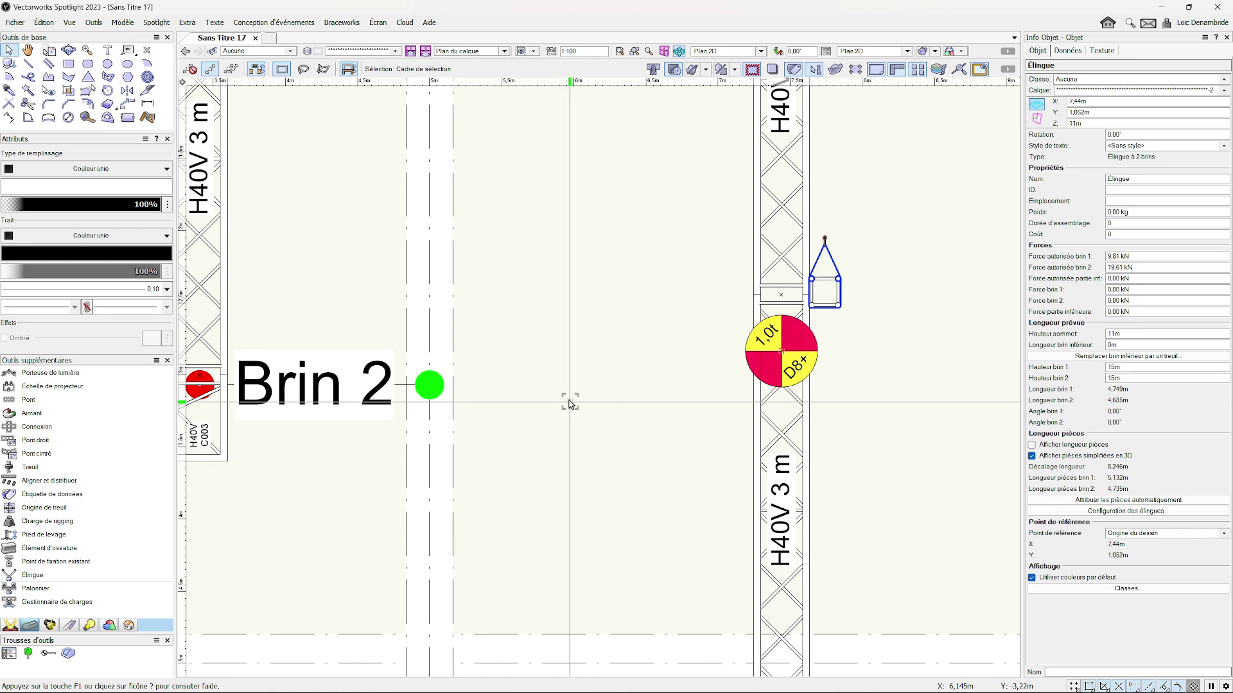
Hang a two-leg bridle from the upper right-truss hoist after cancelling a first attempt
left_click(424, 355)
scroll(424, 355, "up", 2)
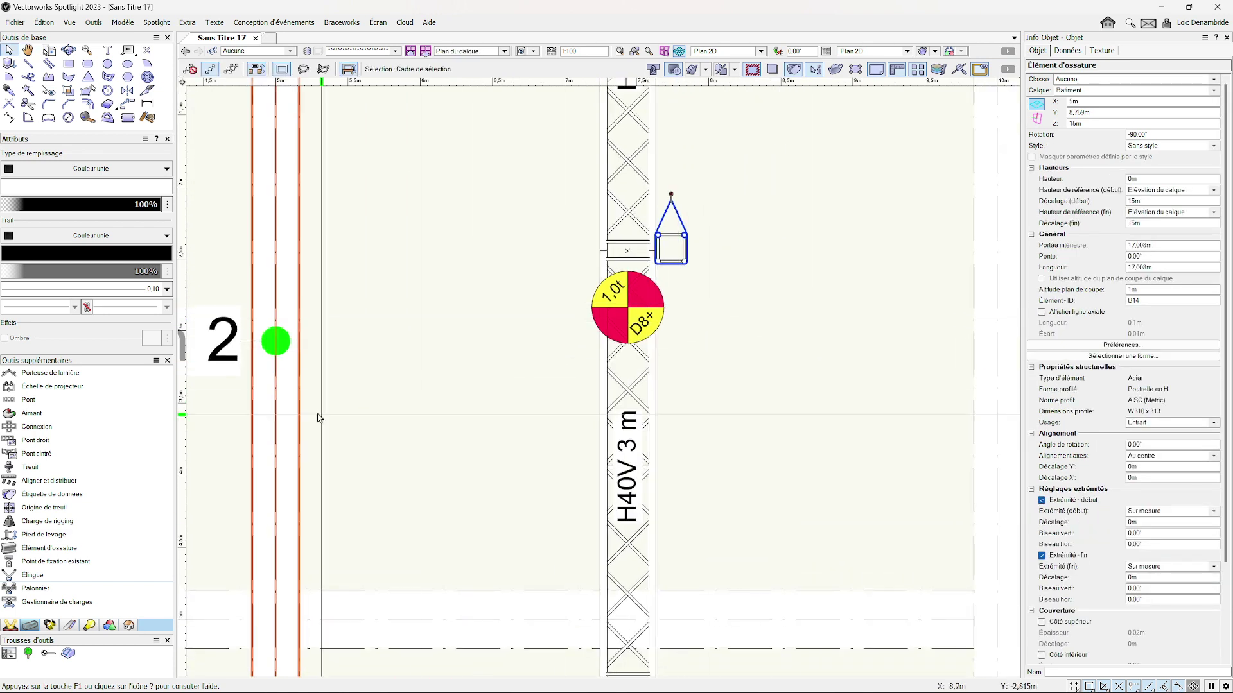
left_click(33, 574)
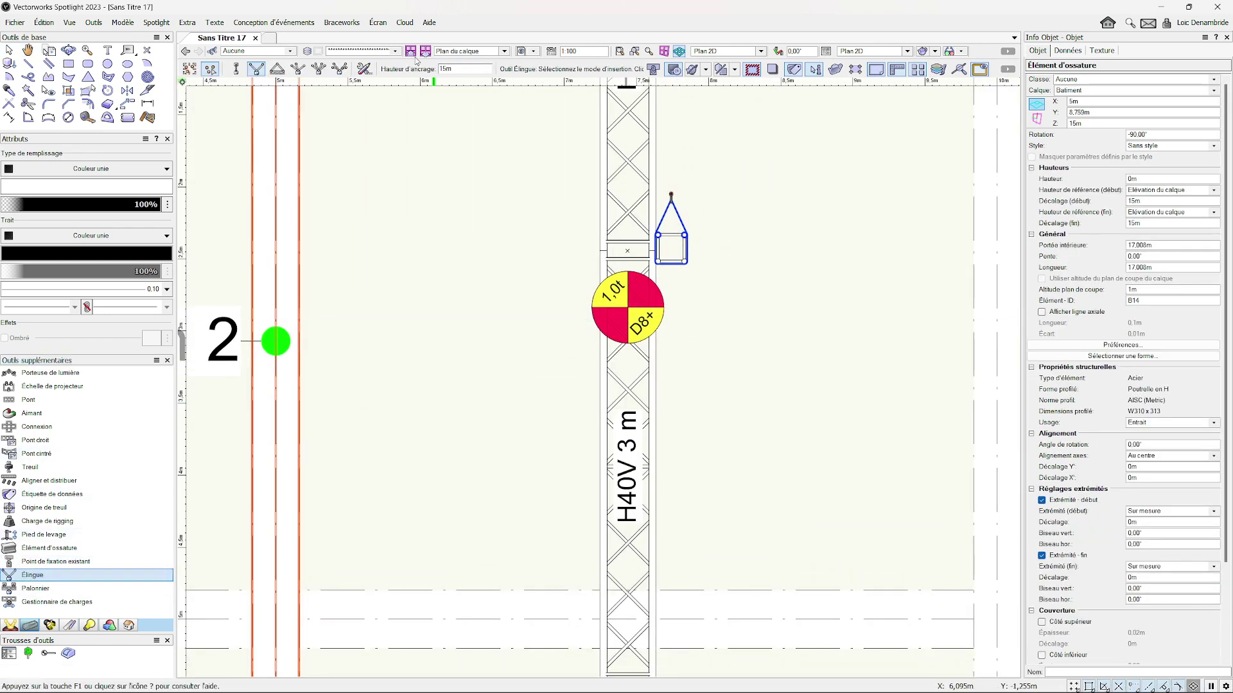
left_click(627, 308)
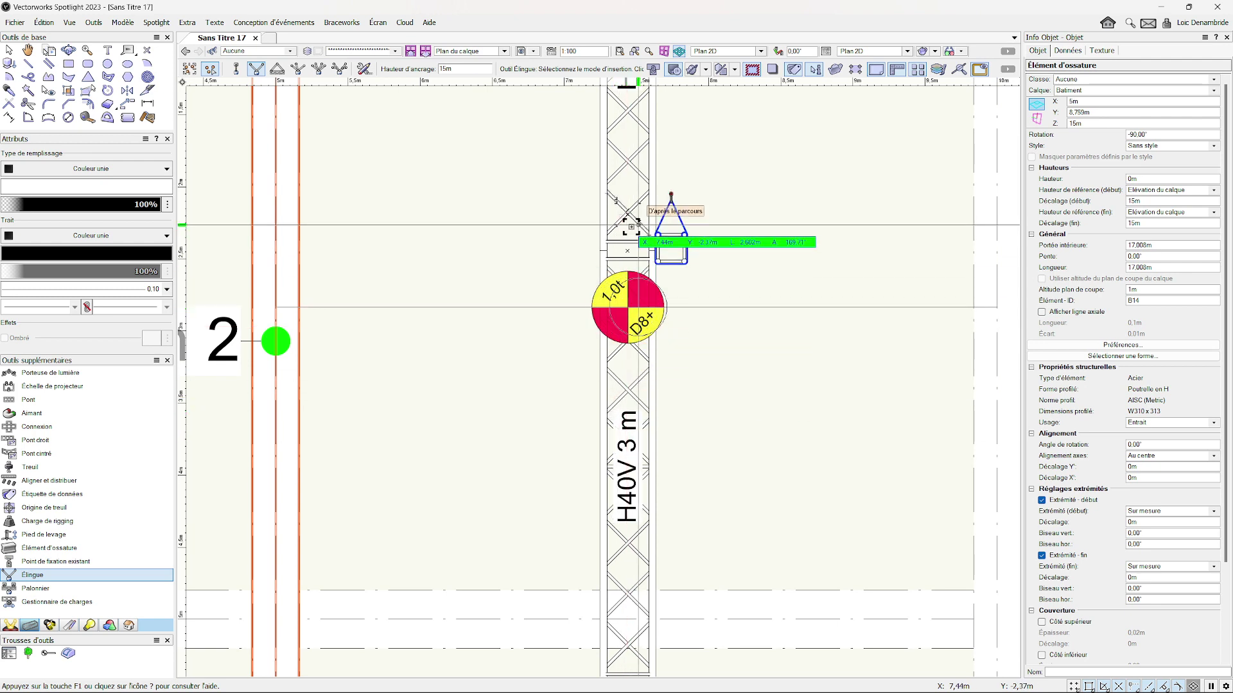
key("Escape")
scroll(731, 290, "up", 2)
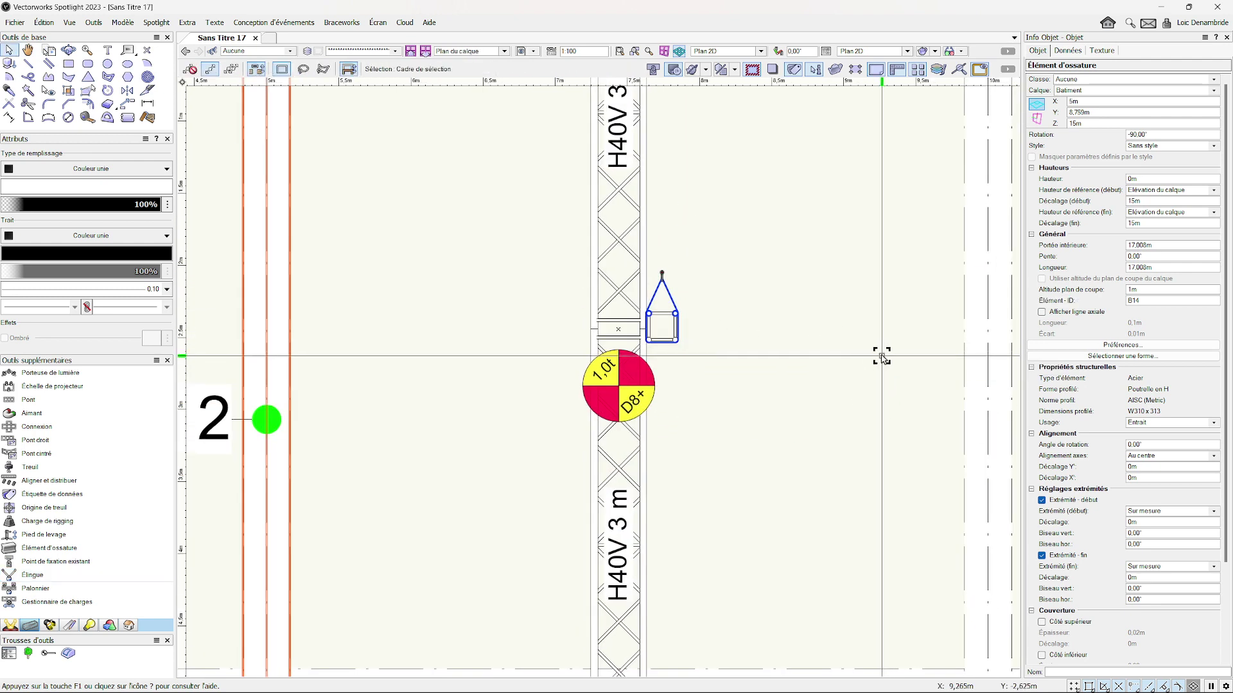
scroll(879, 357, "down", 4)
scroll(798, 407, "down", 1)
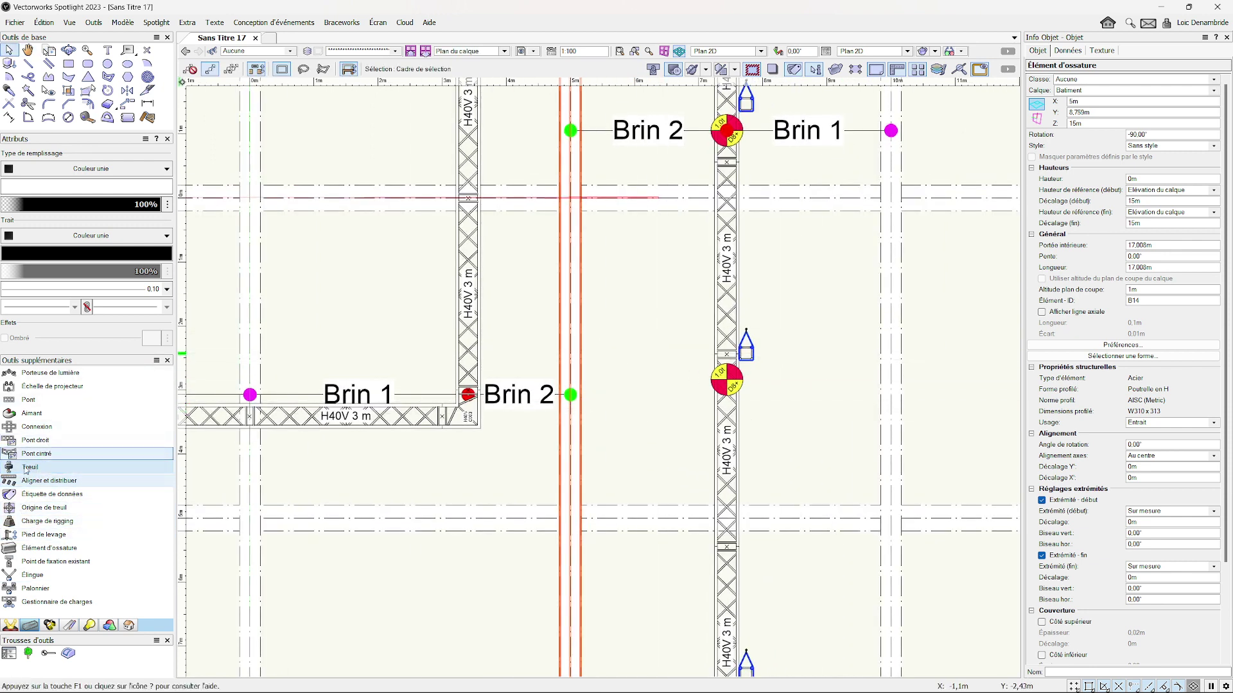
left_click(33, 575)
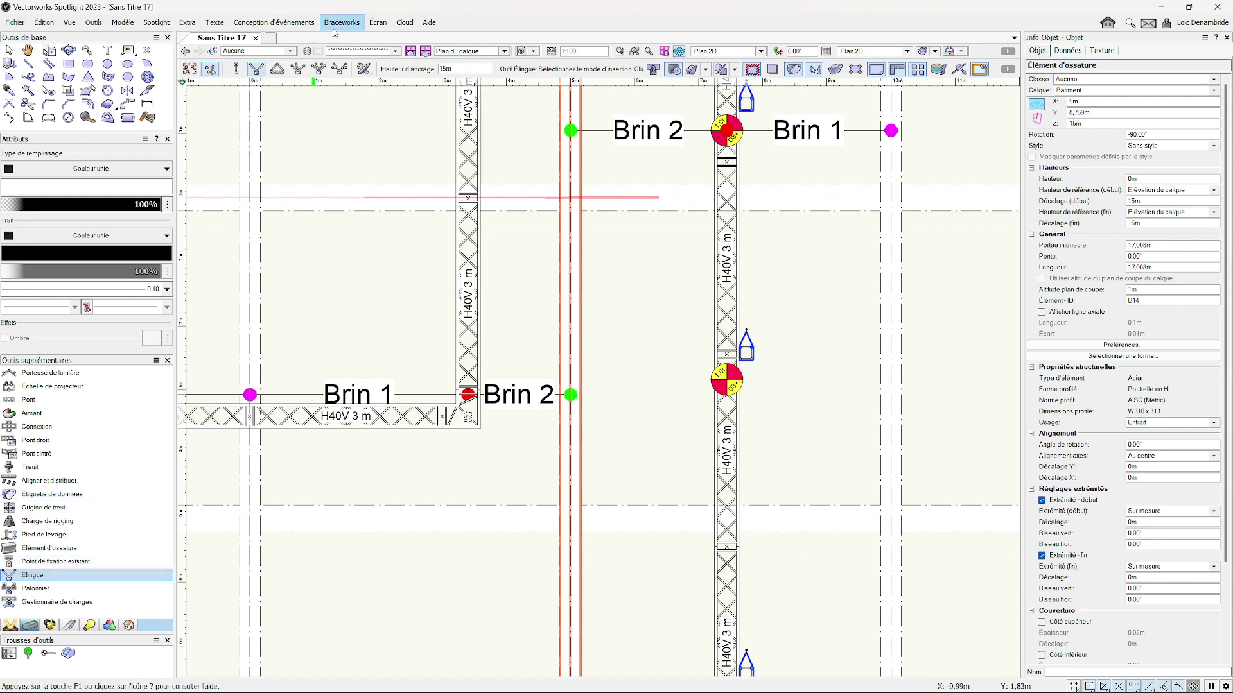
scroll(917, 386, "up", 3)
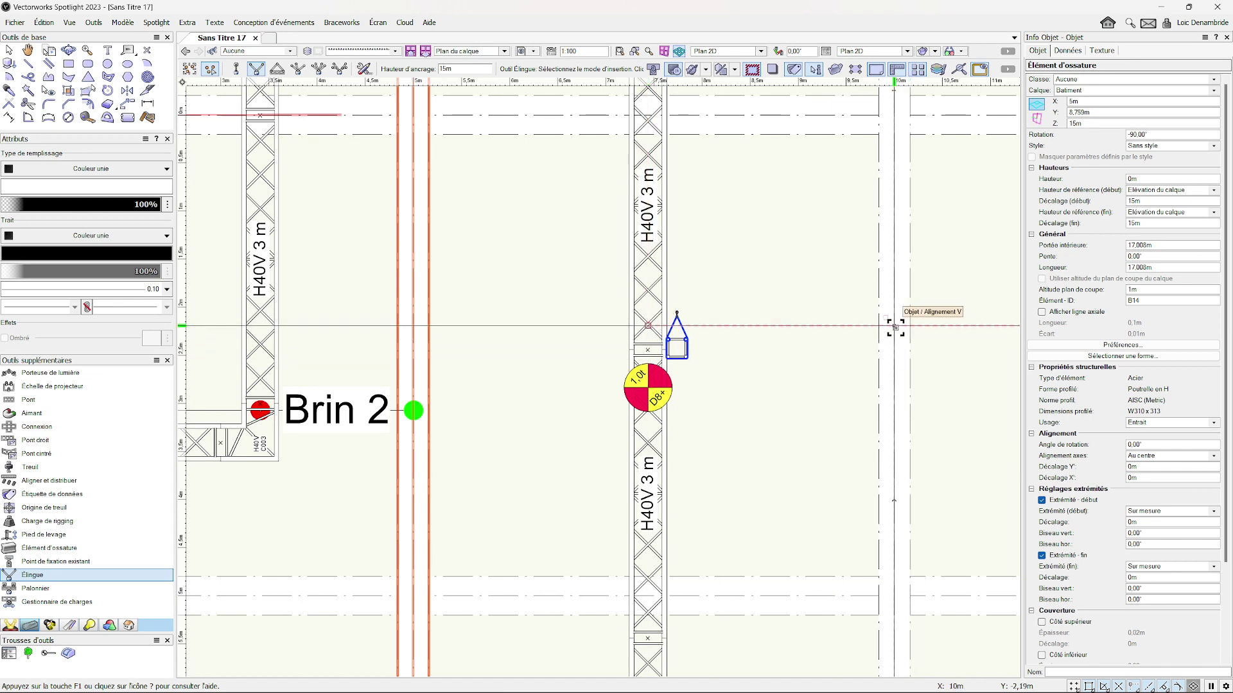
left_click(650, 325)
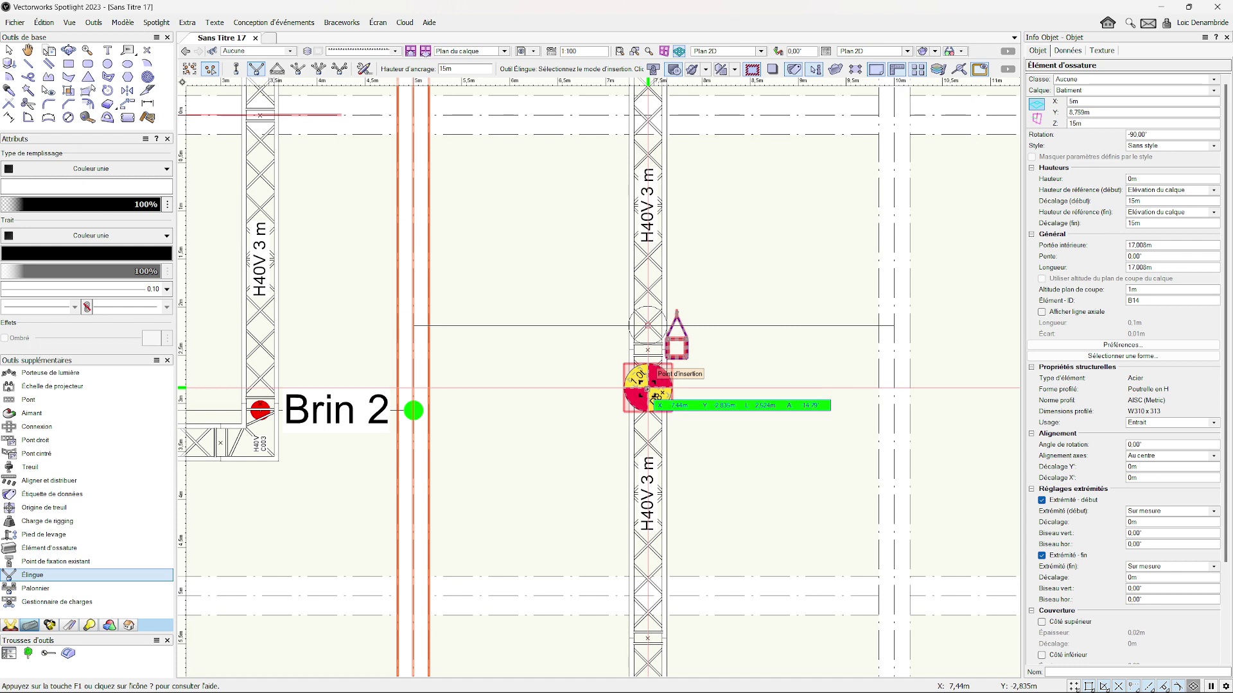
left_click(657, 395)
scroll(664, 314, "up", 2)
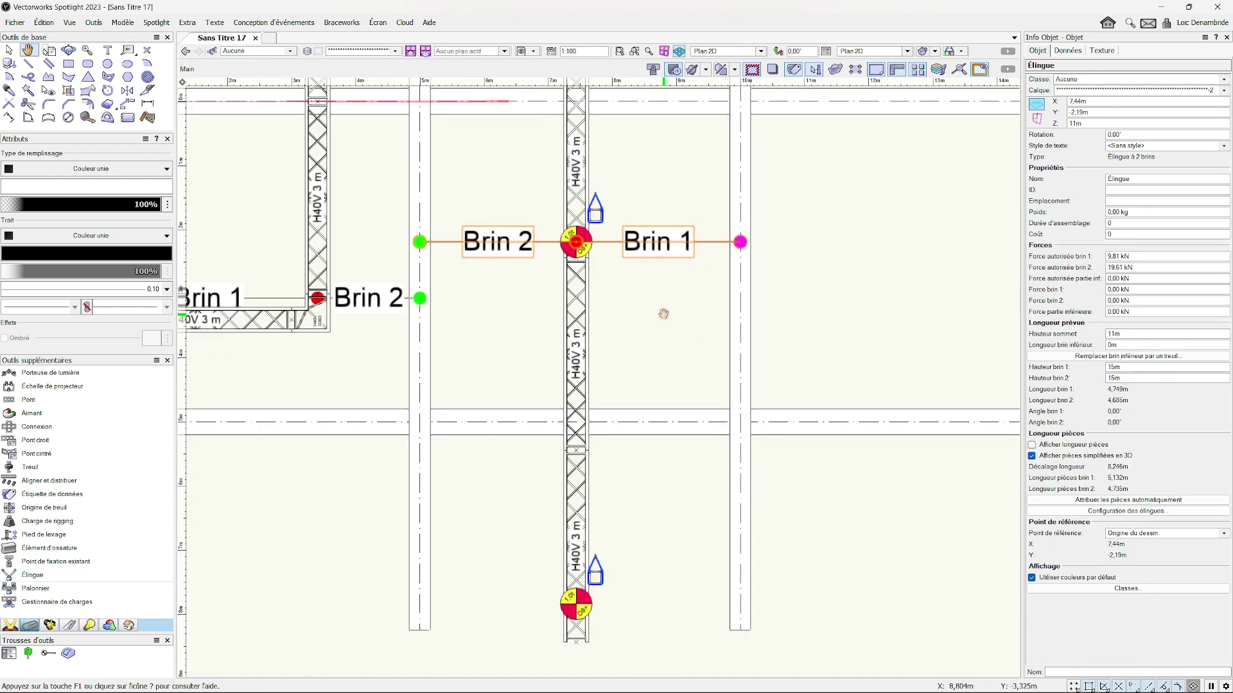
Inspect the new bridle in 3D perspective, then return to Top/Plan
key("KP_3")
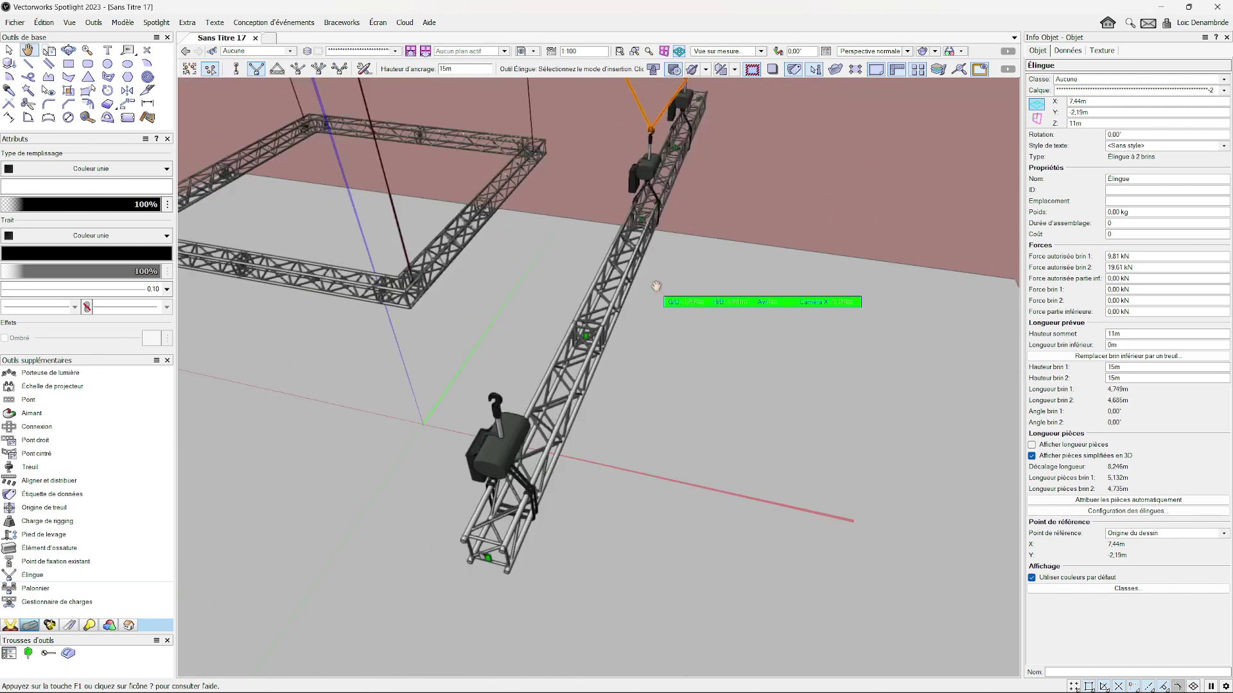
mouse_move(656, 286)
middle_mouse_down()
mouse_move(713, 402)
mouse_move(693, 410)
middle_mouse_up()
middle_click_drag(660, 301, 665, 292, "ctrl")
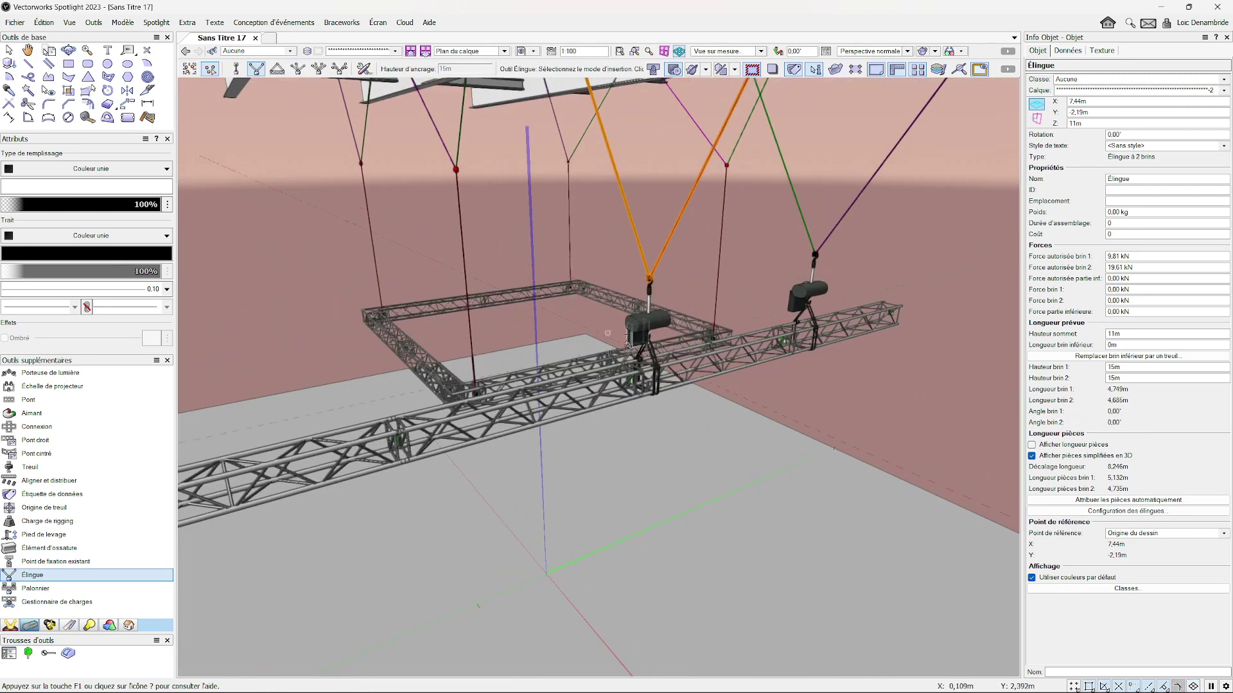
scroll(735, 397, "up", 3)
middle_click_drag(732, 414, 750, 439)
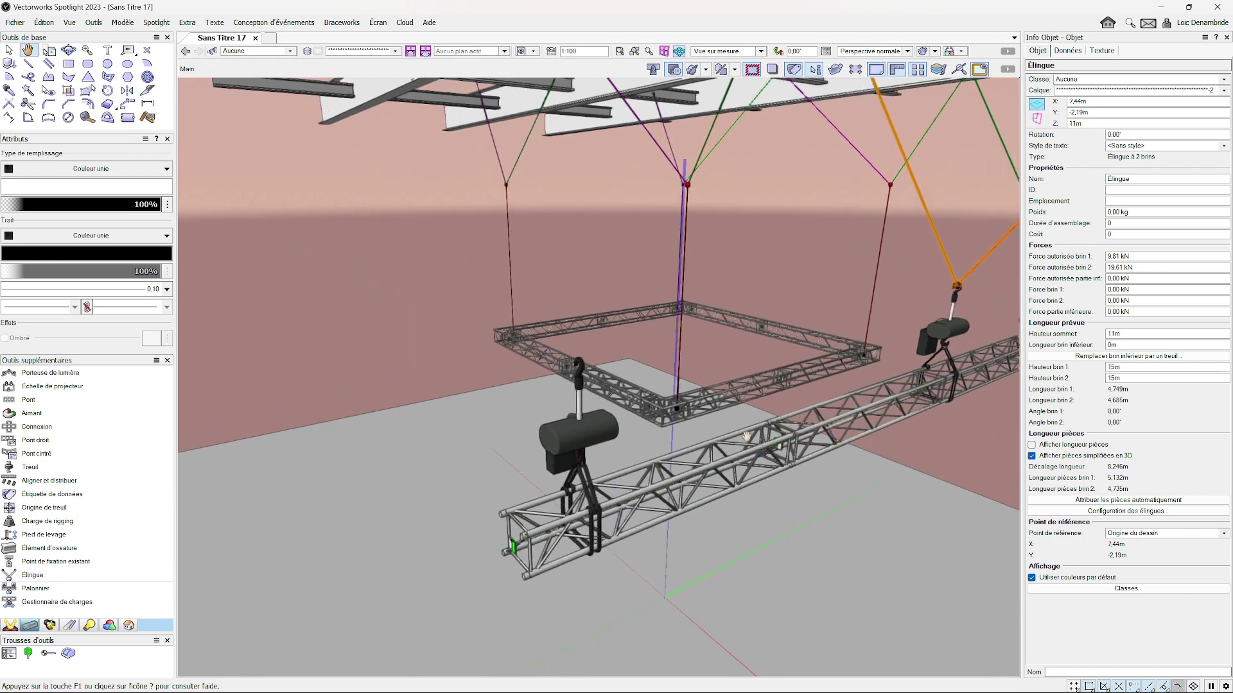
key("ctrl+5")
scroll(714, 418, "down", 3)
scroll(715, 419, "down", 3)
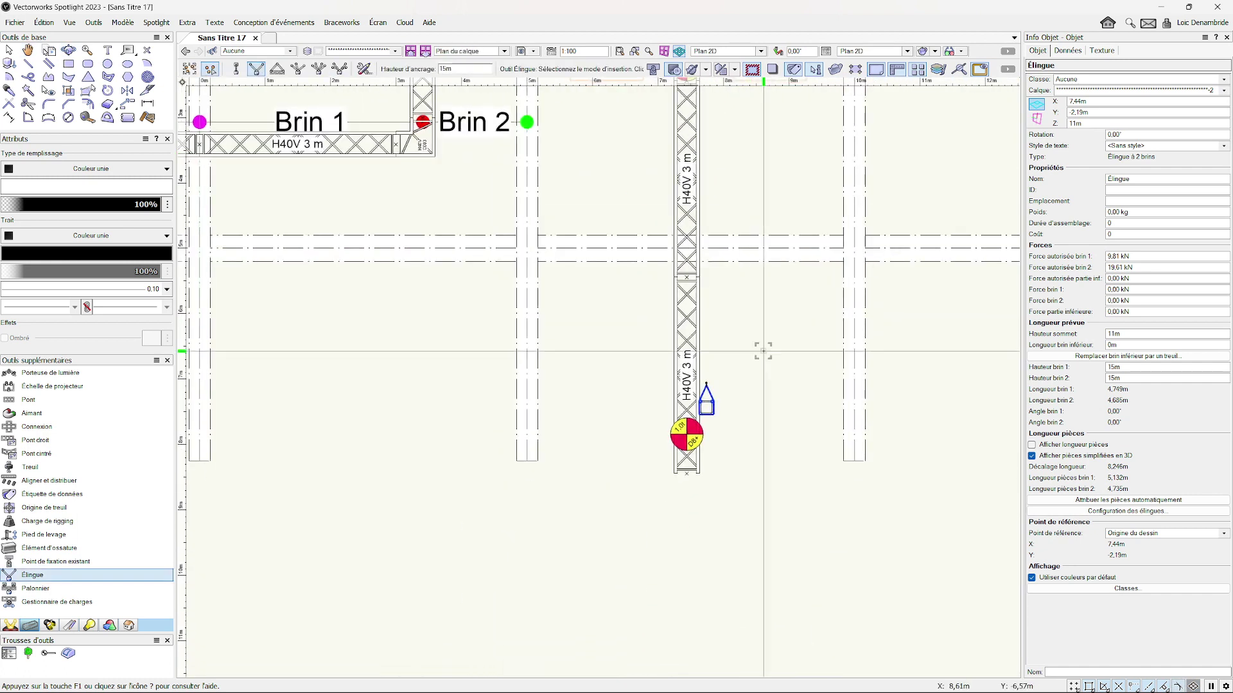
scroll(715, 420, "down", 2)
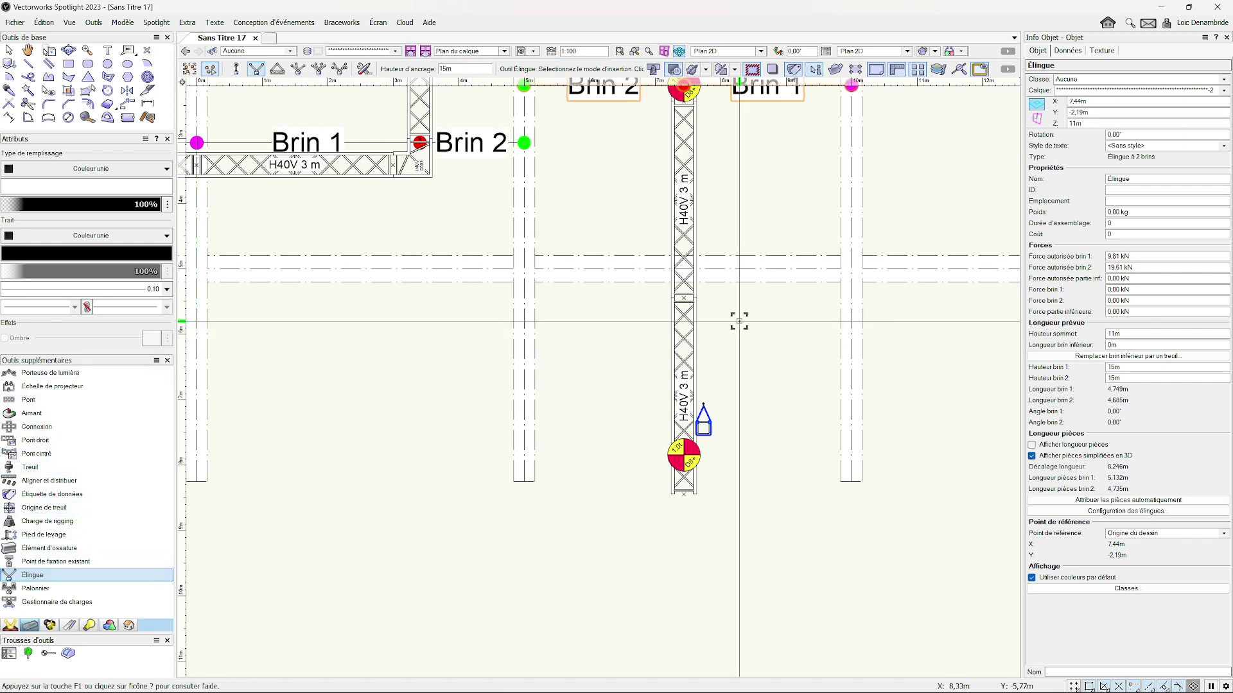
scroll(699, 353, "up", 3)
scroll(699, 354, "up", 2)
scroll(713, 298, "up", 2)
scroll(751, 308, "up", 2)
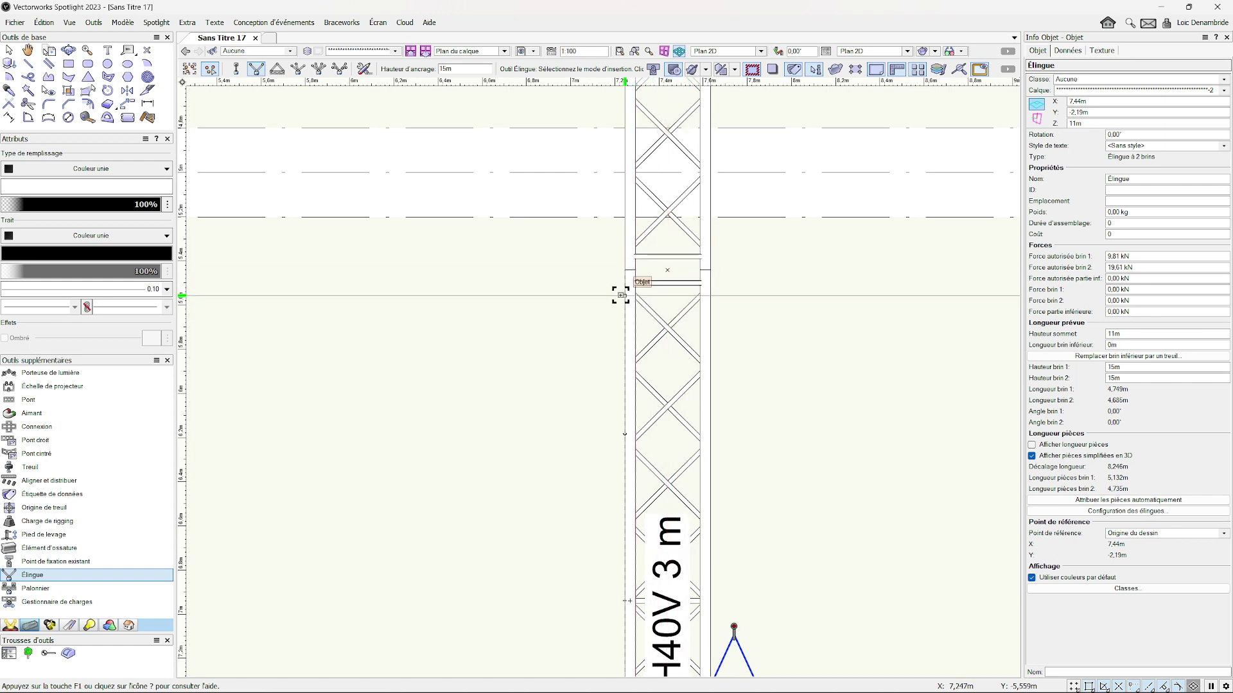
scroll(629, 290, "down", 3)
scroll(539, 288, "down", 2)
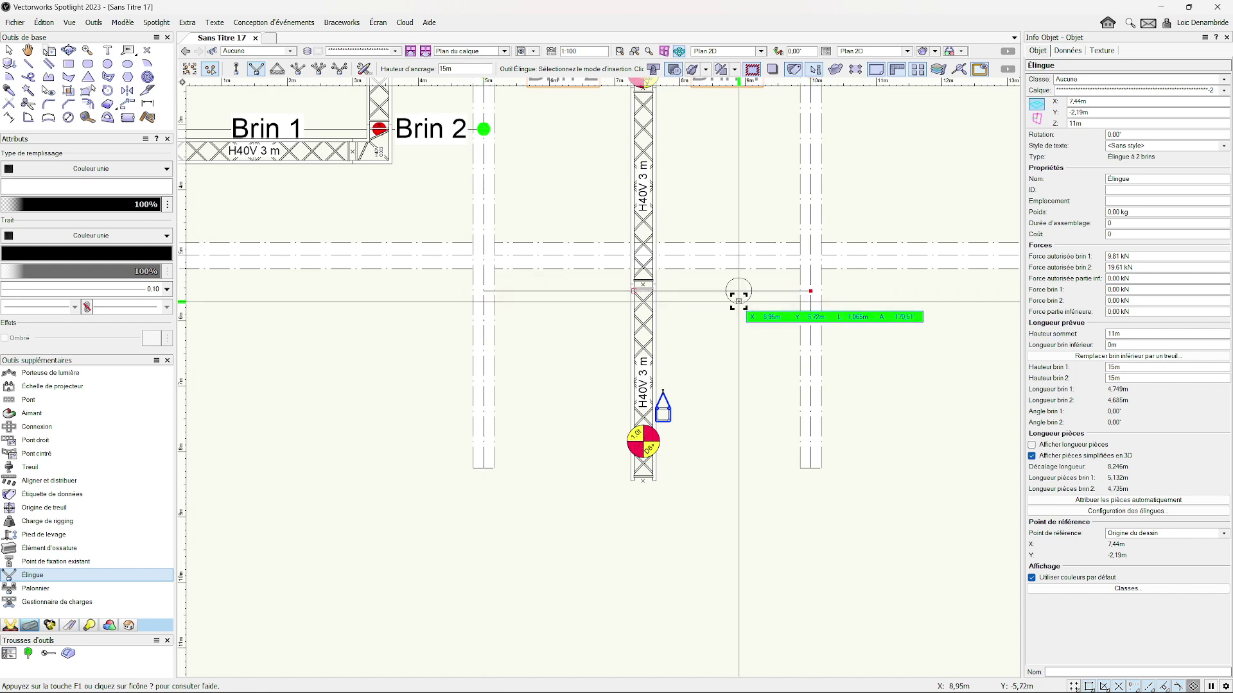
scroll(732, 288, "up", 4)
scroll(482, 275, "down", 3)
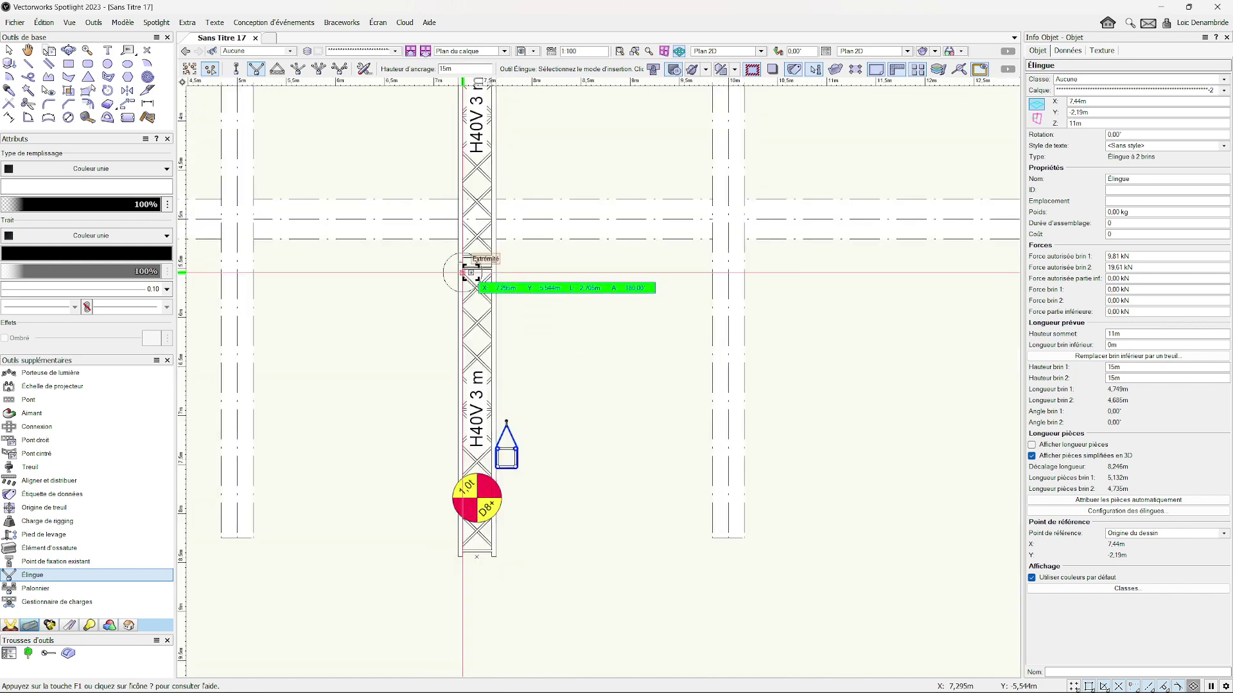
Insert a two-leg bridle at the lower right-truss hoist, reaching the beams on both sides
left_click(479, 498)
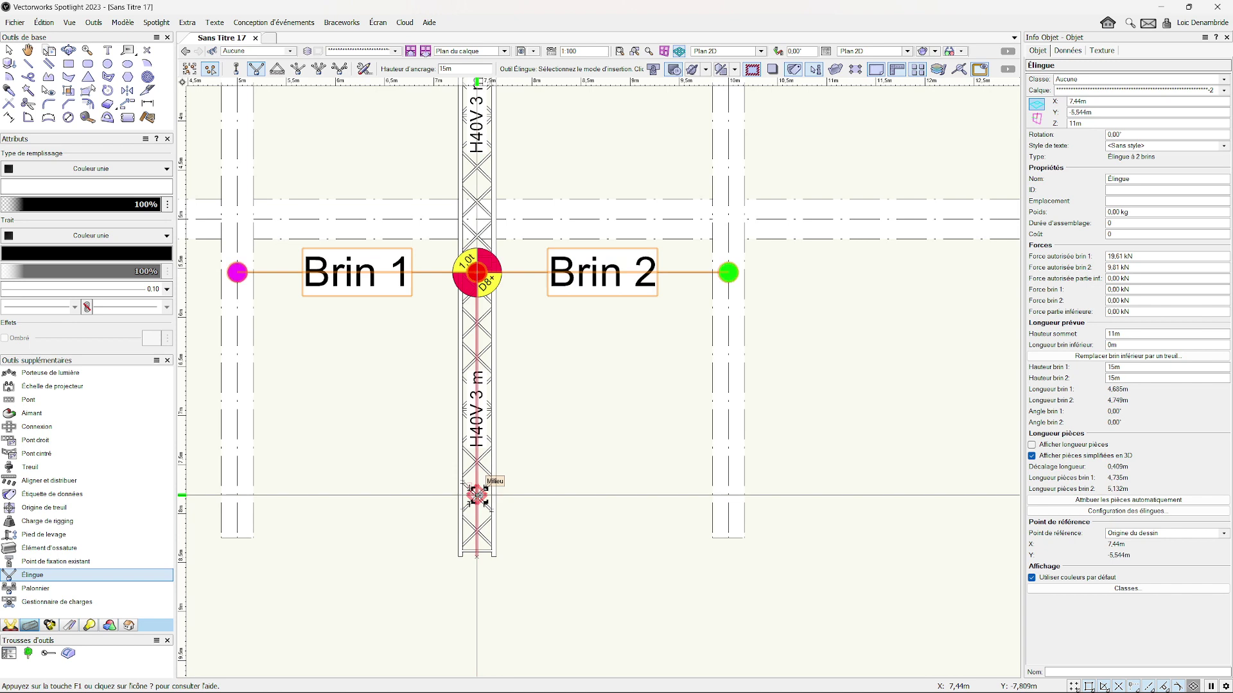
scroll(678, 417, "down", 5)
Orbit and pan around the 3D rig to check the bridles on all three hoists
mouse_move(675, 414)
middle_mouse_down("ctrl")
mouse_move(618, 427)
mouse_move(675, 289)
middle_mouse_up("ctrl")
mouse_move(674, 289)
left_mouse_down()
mouse_move(830, 348)
mouse_move(760, 373)
left_mouse_up()
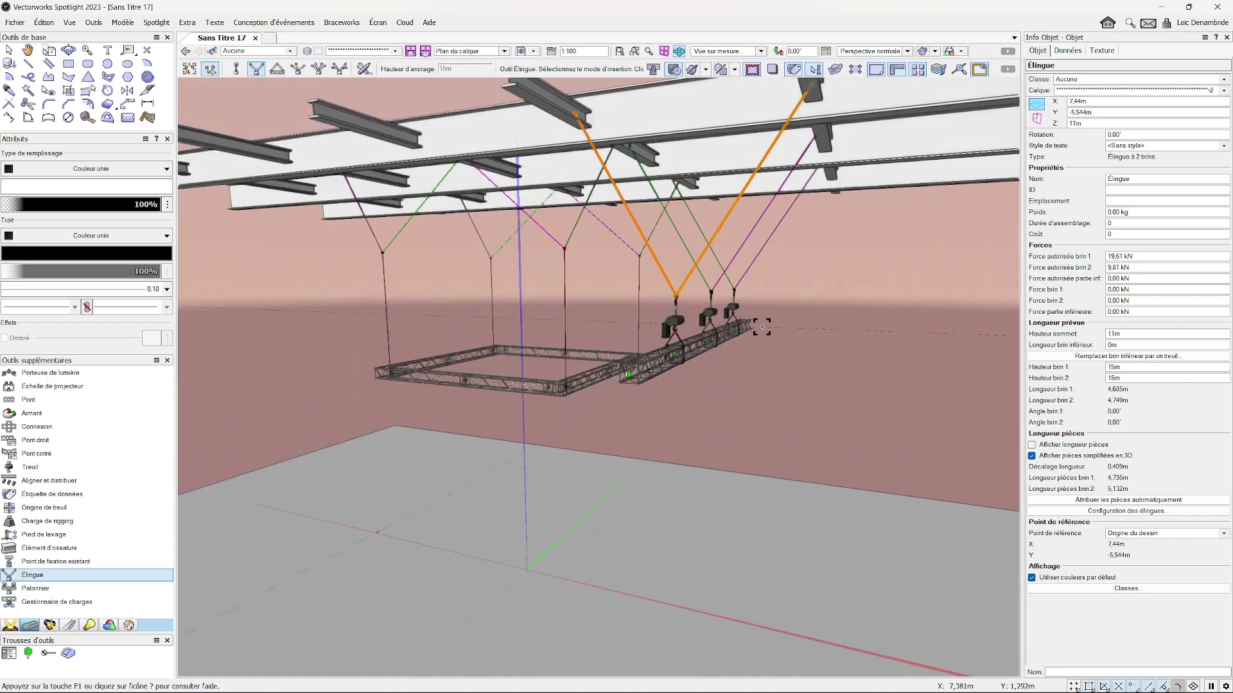
mouse_move(761, 328)
left_mouse_down()
mouse_move(776, 382)
mouse_move(742, 400)
left_mouse_up()
key("Escape")
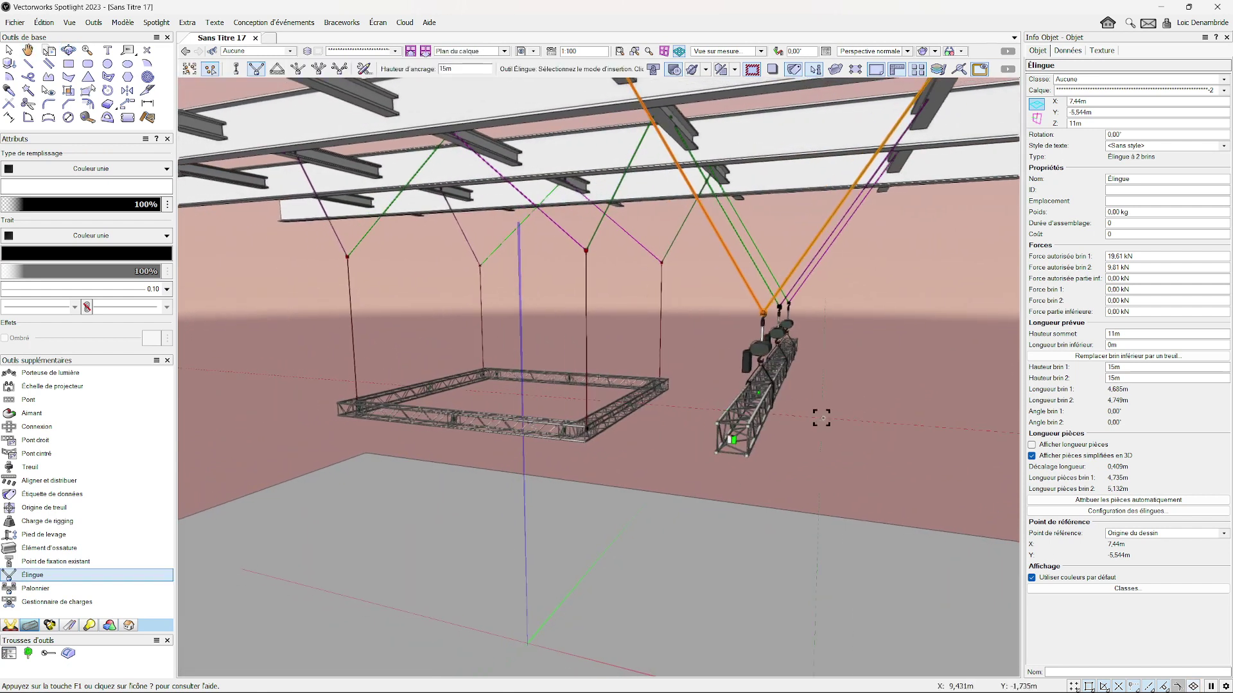
middle_click_drag(821, 418, 780, 387)
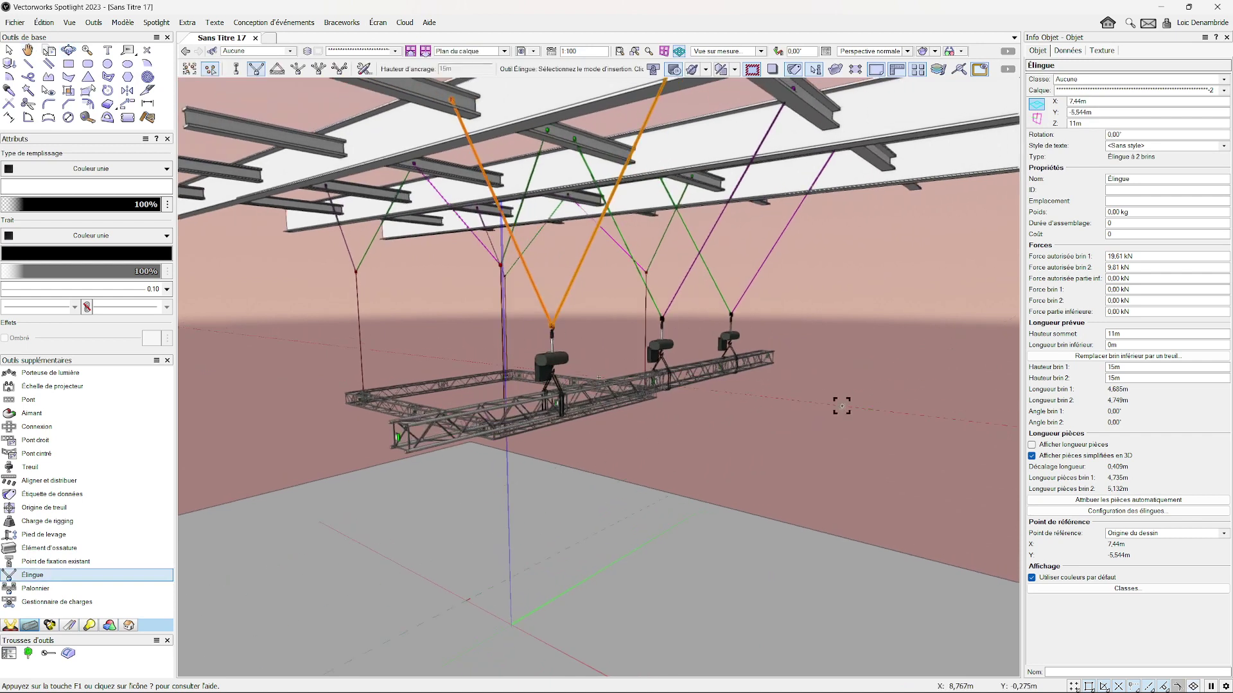
key("c")
left_click_drag(841, 405, 856, 416)
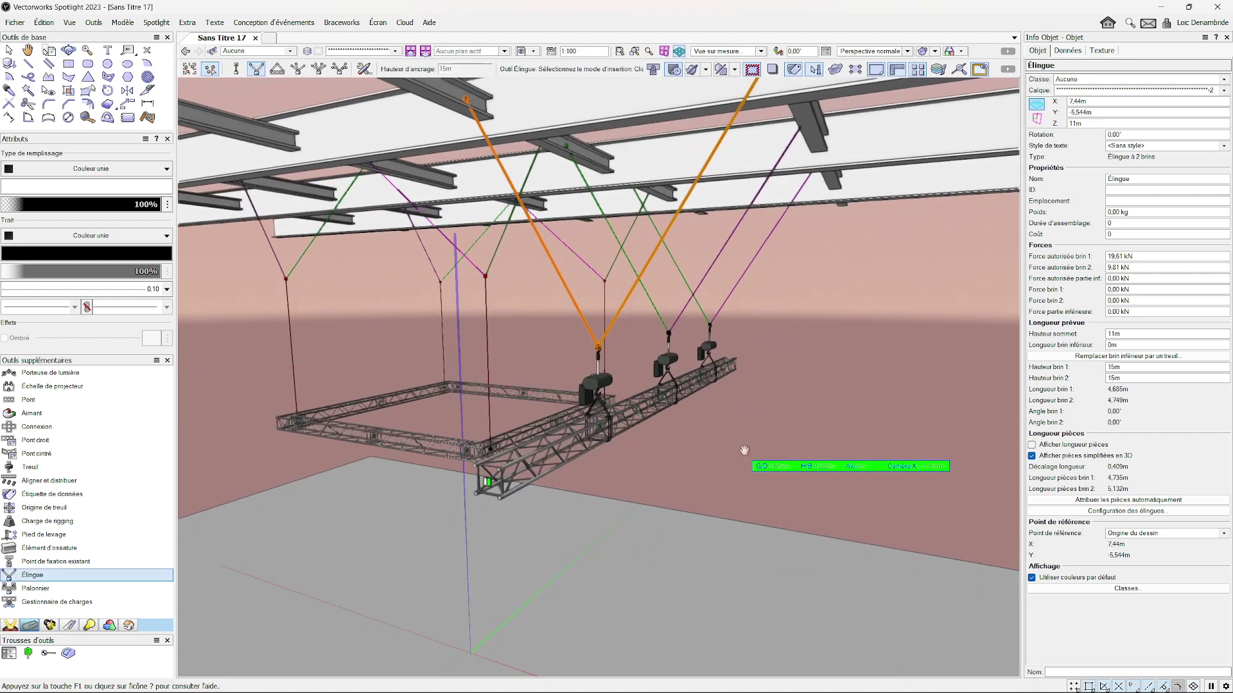
middle_click_drag(744, 451, 827, 423)
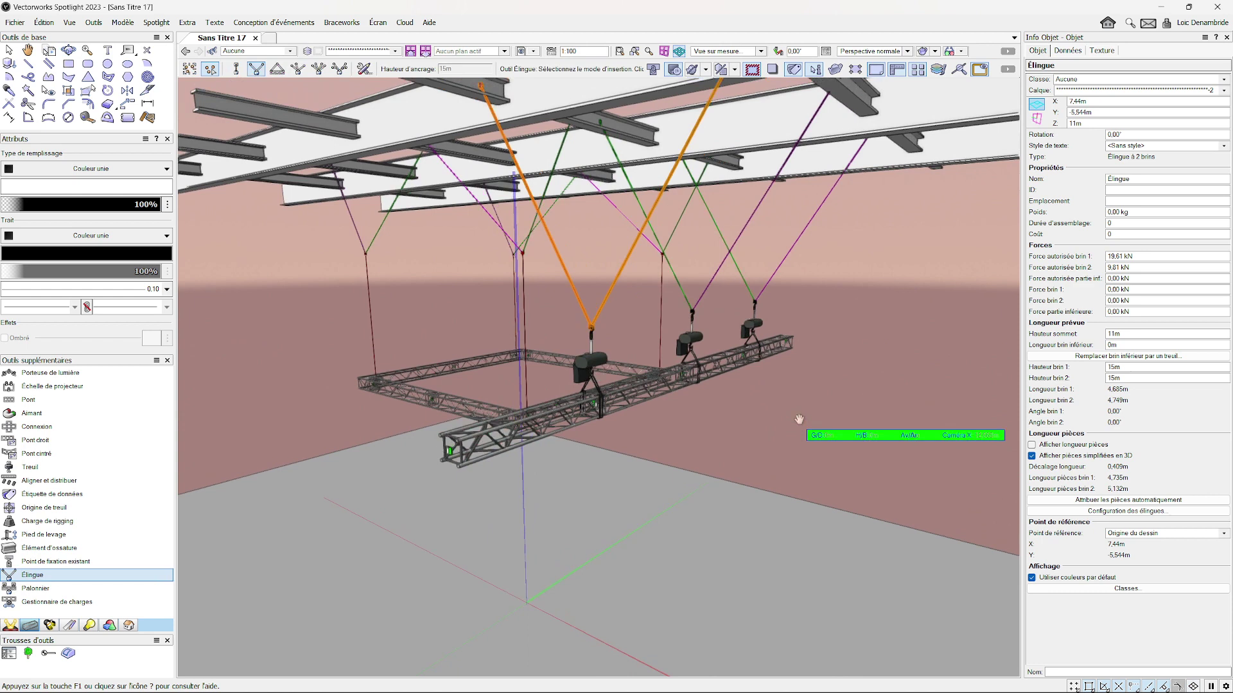